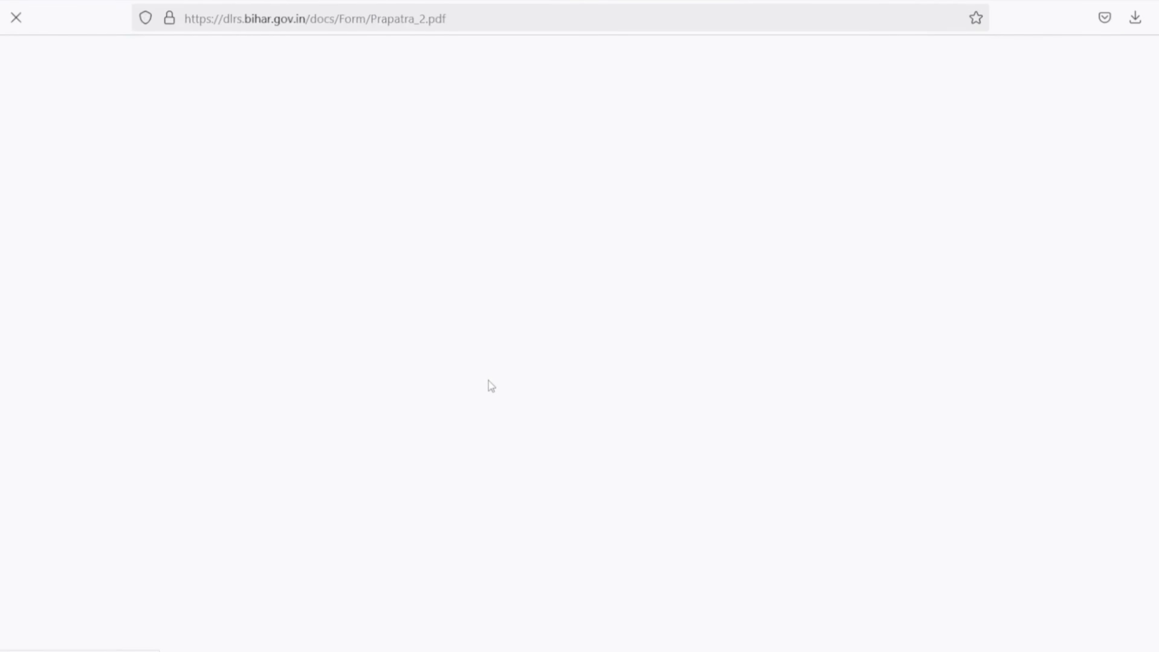
- Look over the Prapatra-2 PDF form and open the Bihar special survey services page from the Land Records & Survey homepage
scroll(489, 386, down, 5)
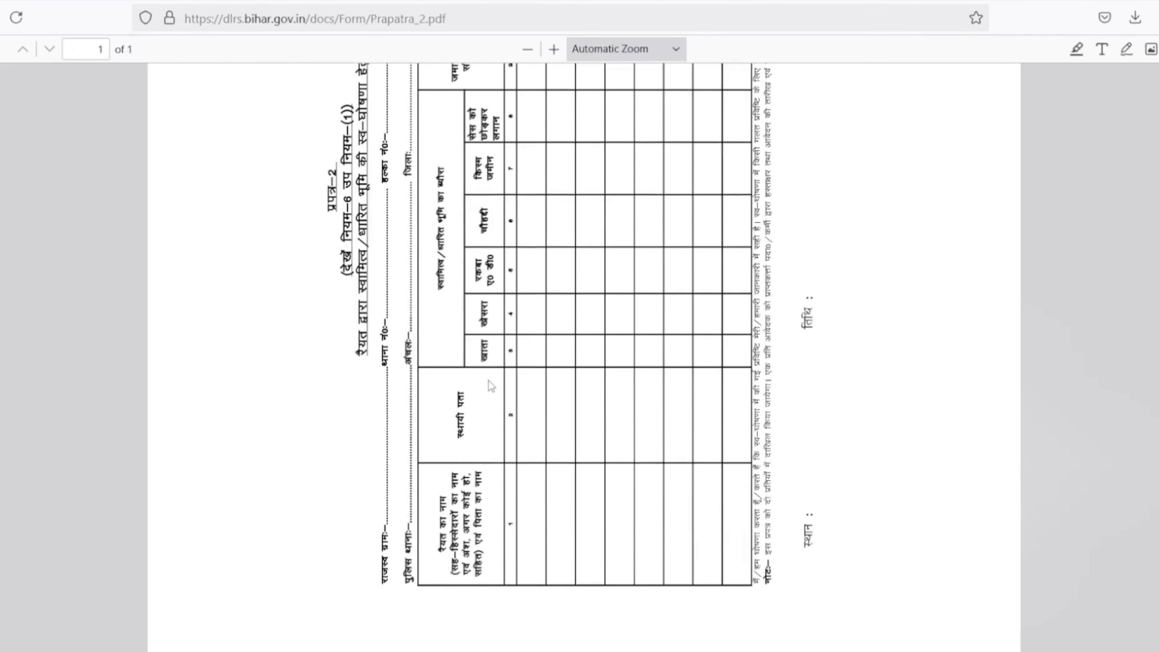
scroll(489, 381, down, 3)
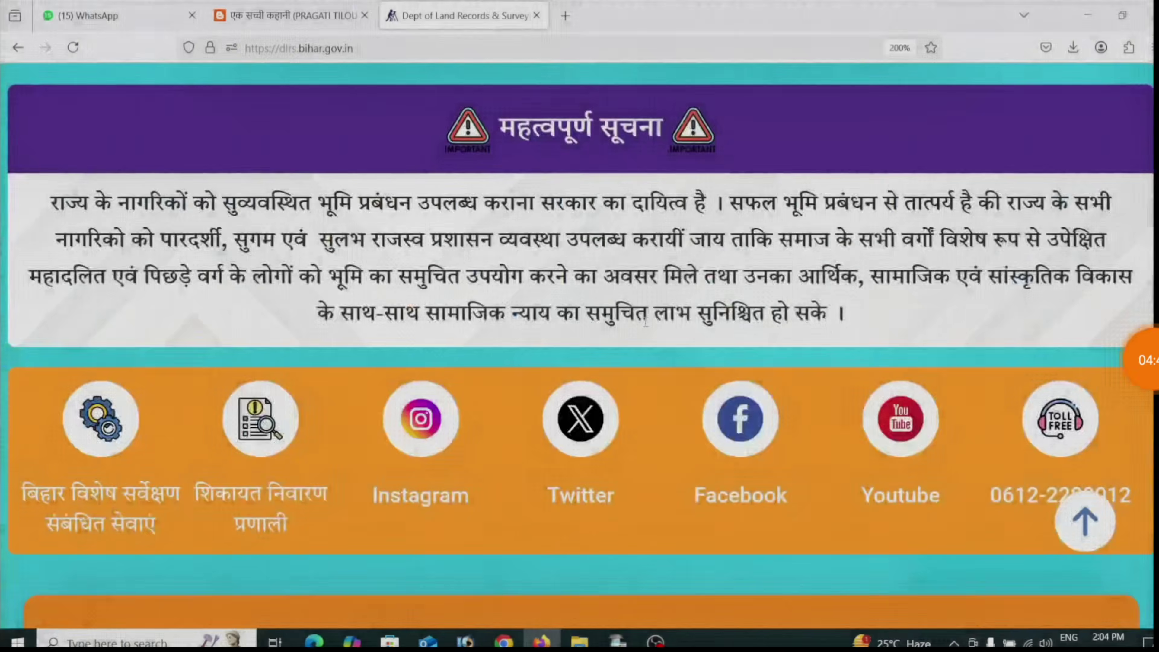
scroll(102, 383, down, 3)
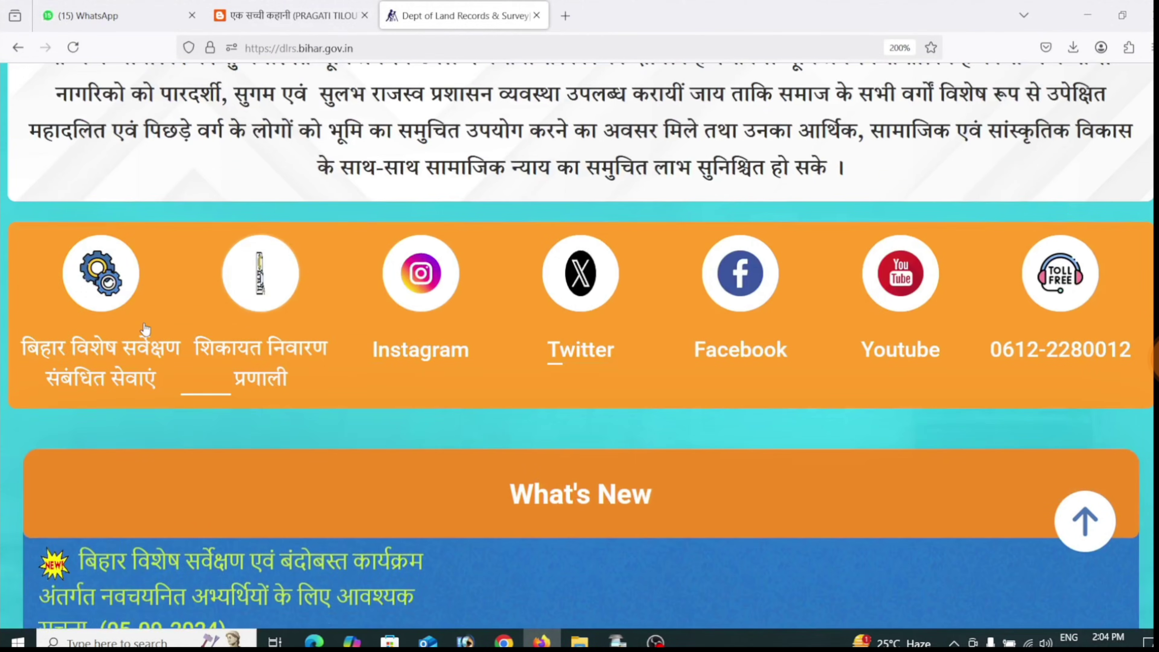
click(102, 383)
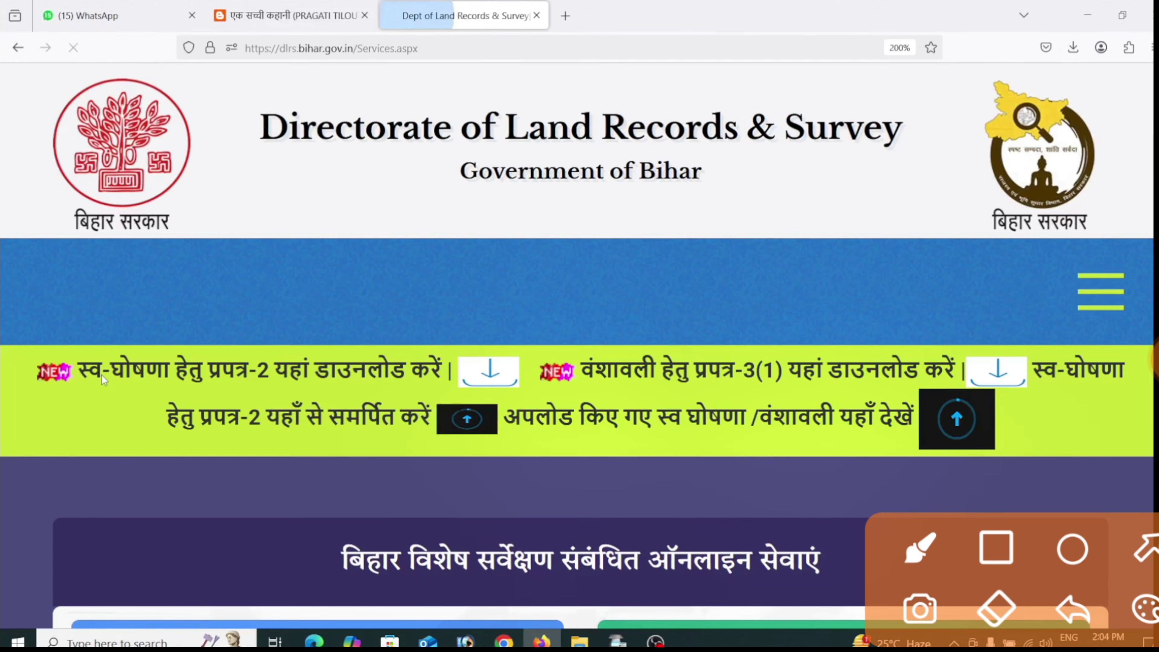
- Open the service for the landholder's self-declaration form of owned or held land
scroll(101, 375, down, 10)
scroll(102, 375, up, 5)
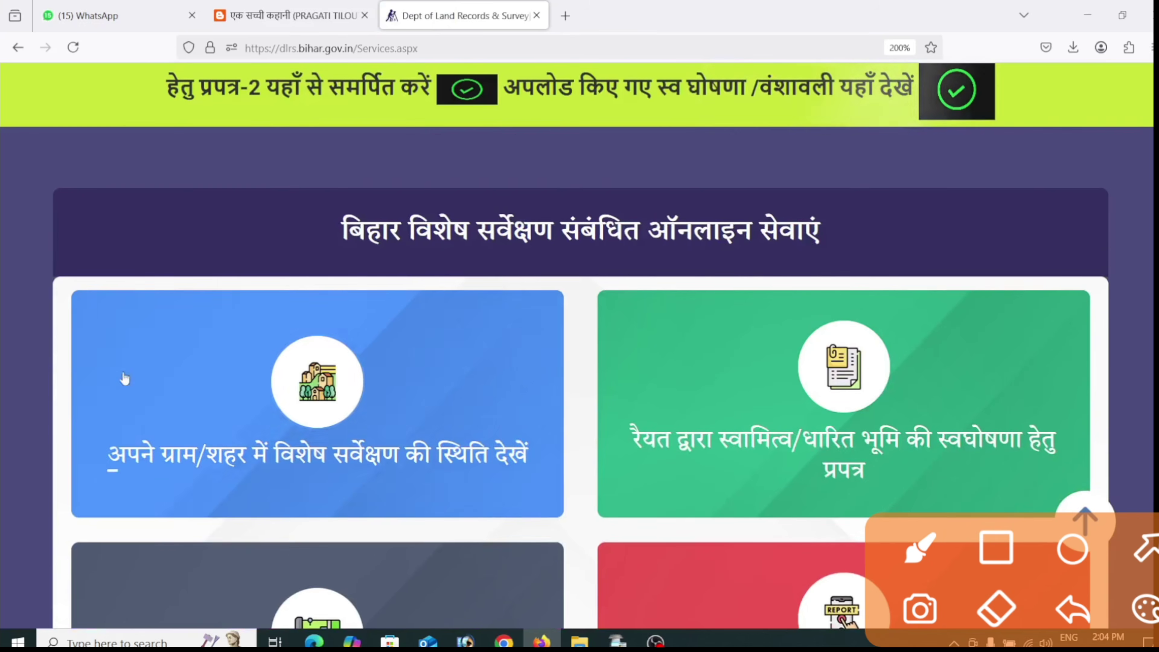
mouse_move(939, 314)
mouse_down()
mouse_move(628, 389)
mouse_move(684, 314)
mouse_up()
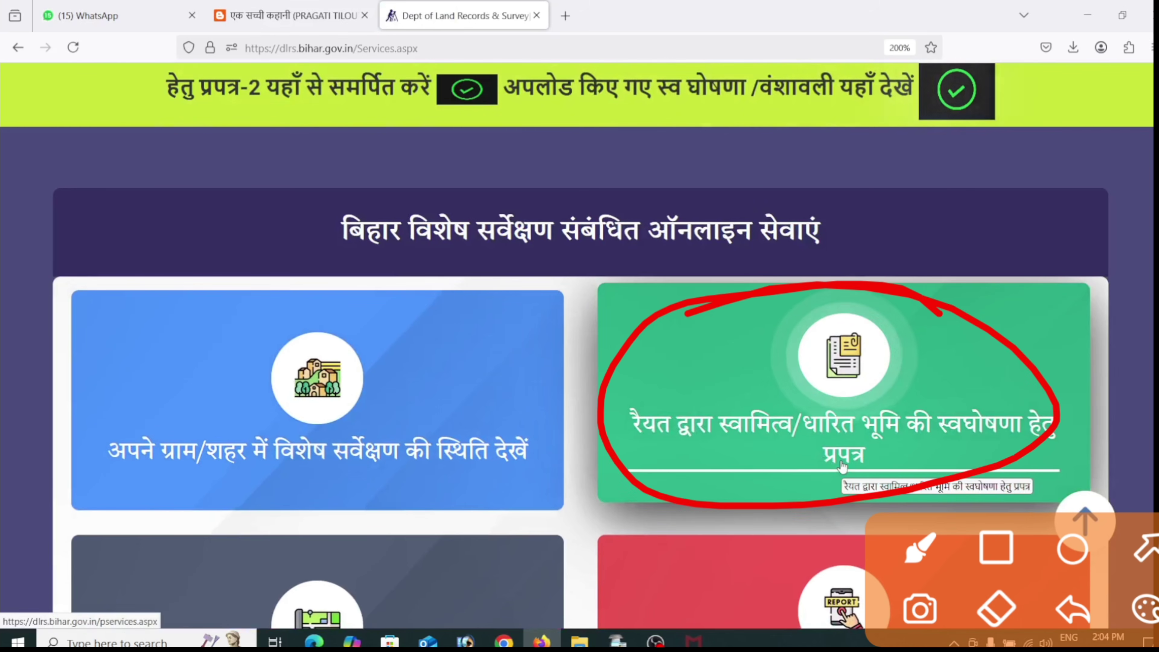
click(842, 465)
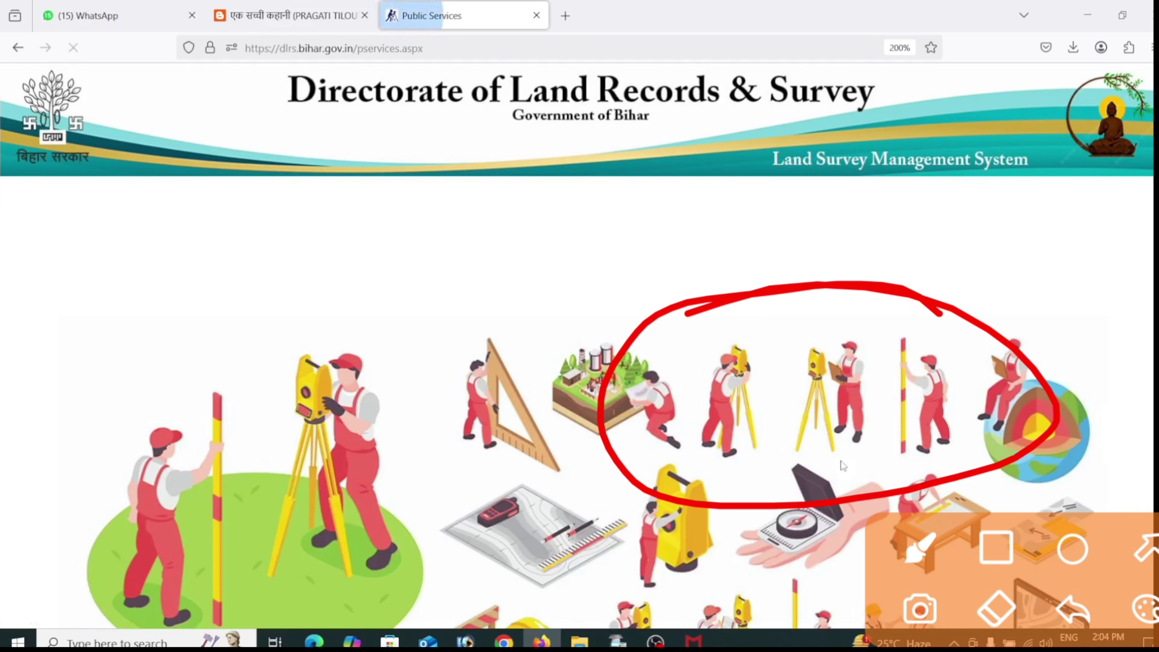
- Select ROHTAS as the district for submitting the self-declaration and genealogy, and proceed to its form
scroll(841, 461, down, 10)
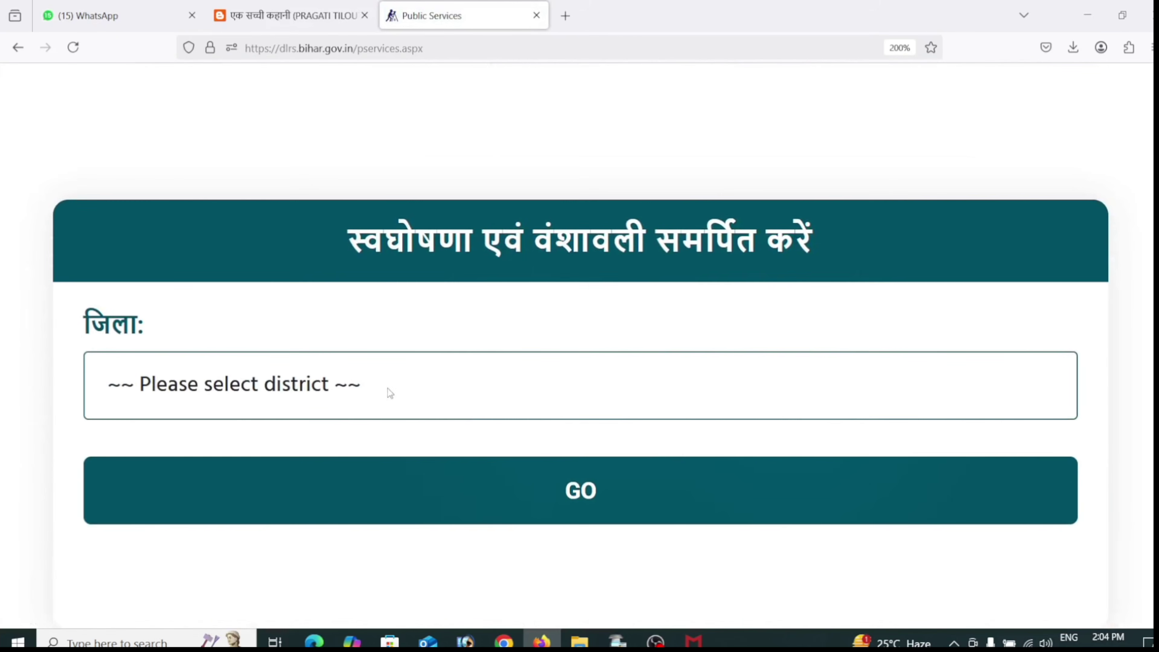
click(340, 363)
key(r)
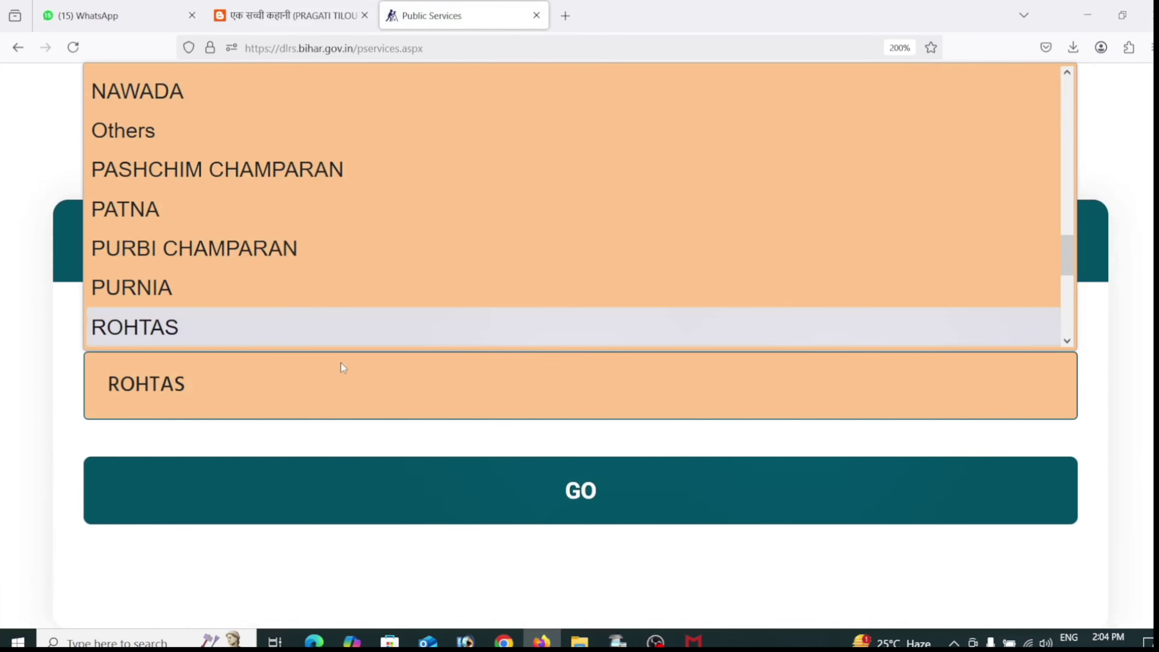
key(Return)
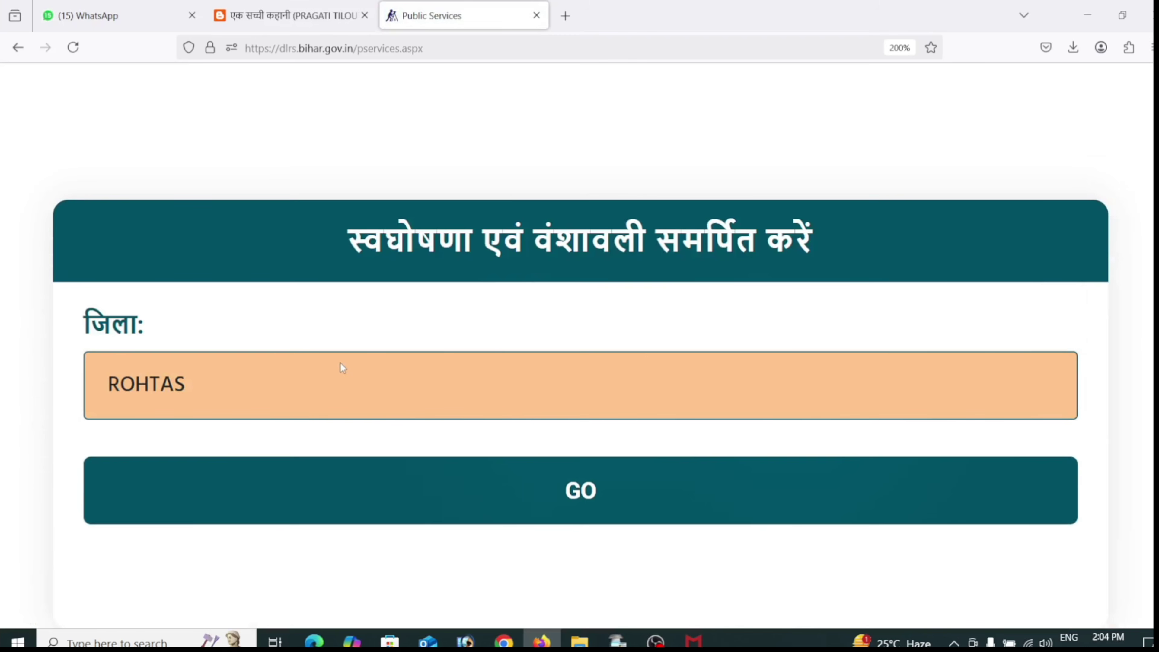
click(574, 494)
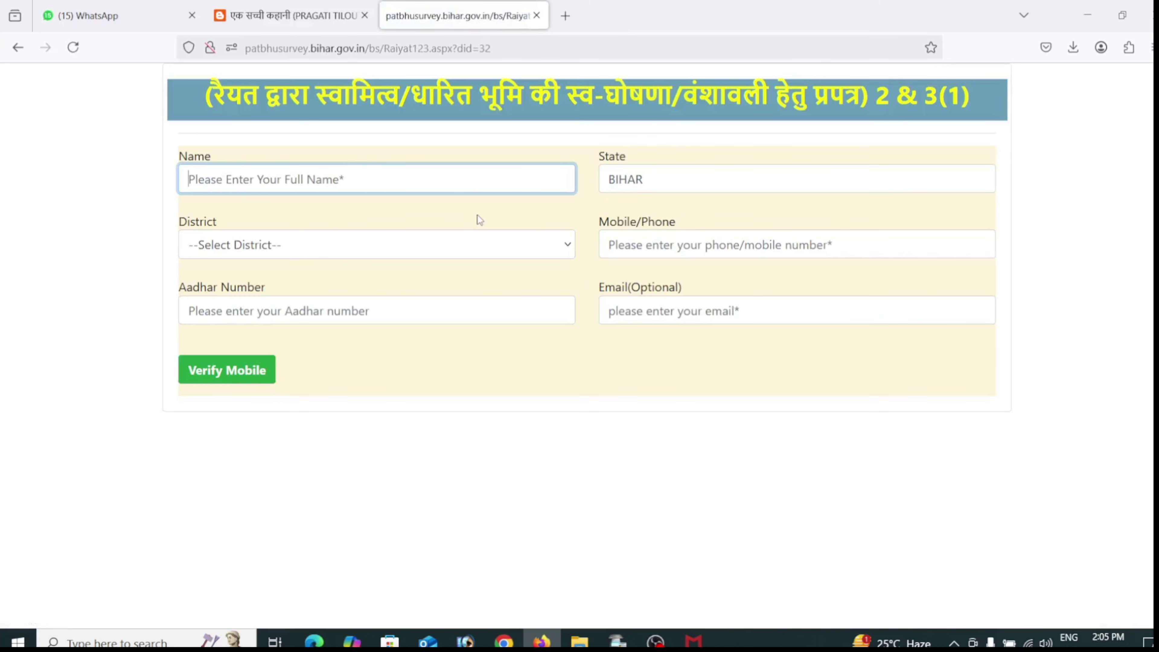
mouse_move(881, 112)
mouse_down()
mouse_move(790, 73)
mouse_move(501, 513)
mouse_move(406, 227)
mouse_up()
drag(432, 458, 707, 301)
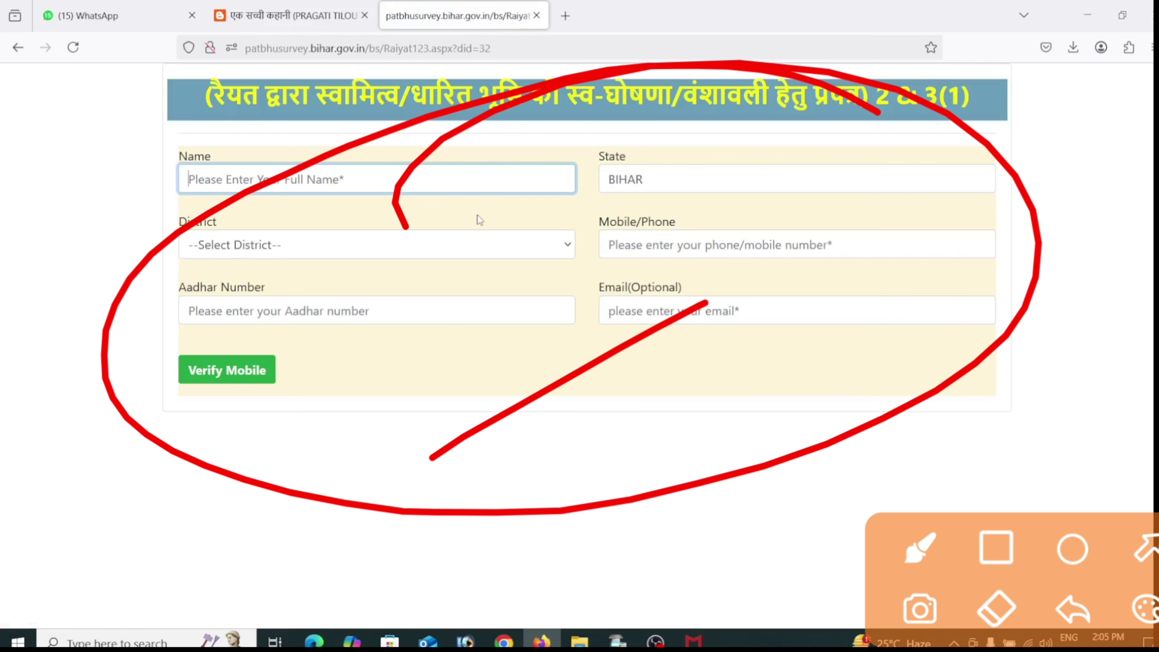
drag(494, 505, 864, 326)
drag(590, 486, 812, 364)
key(Escape)
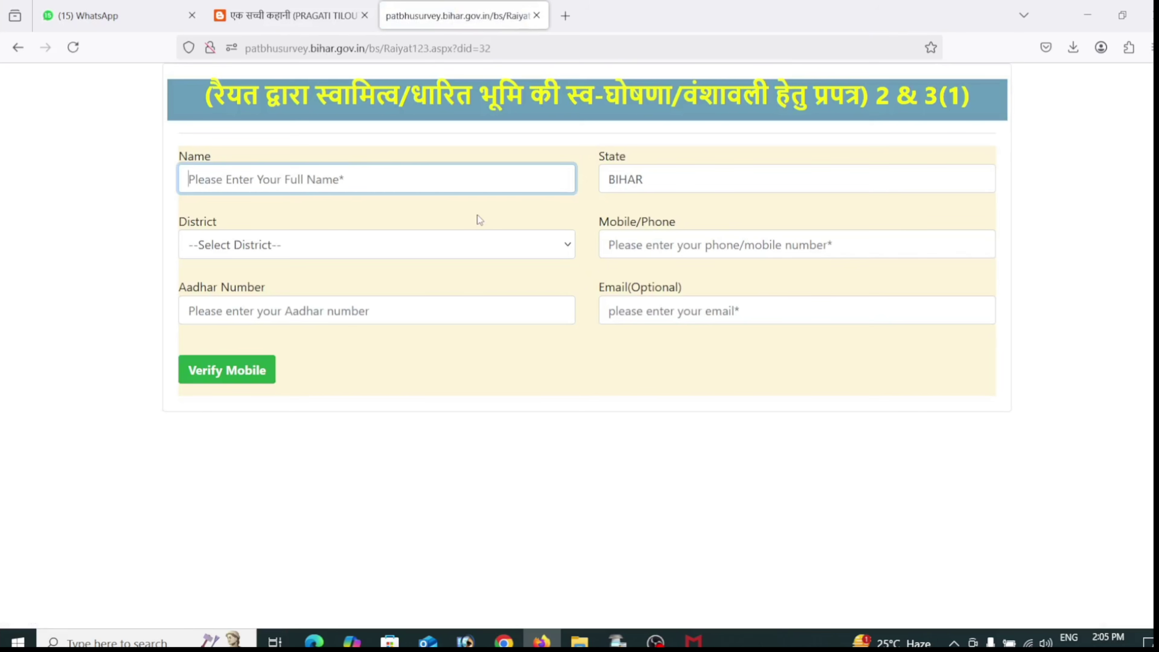
drag(373, 183, 229, 206)
drag(359, 168, 295, 187)
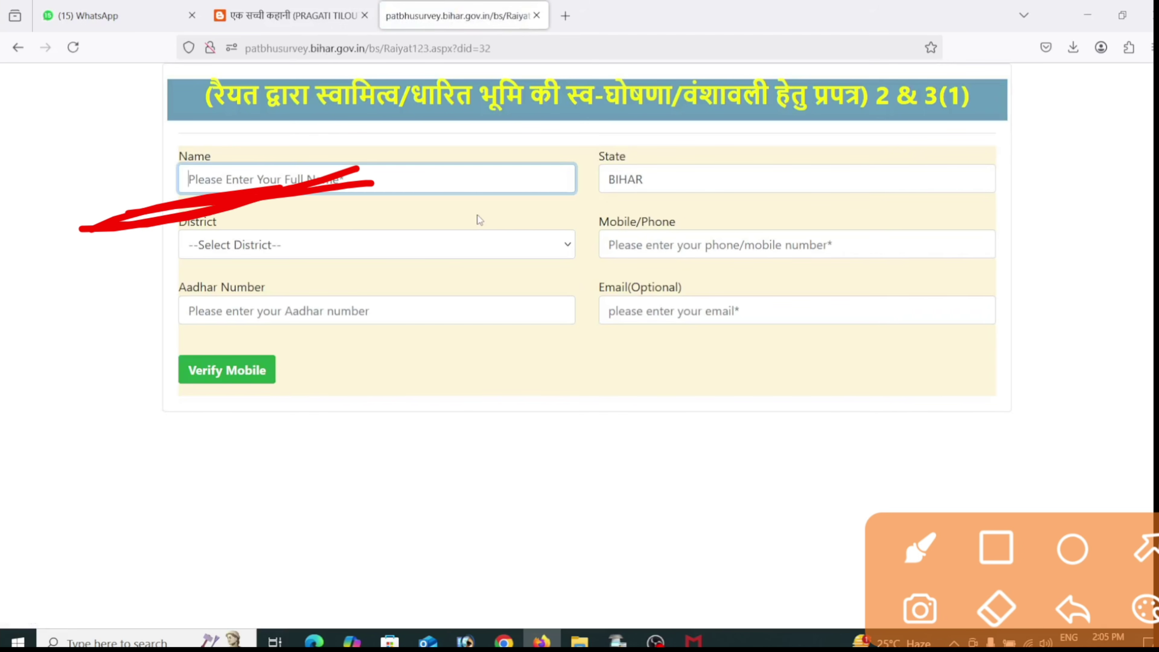
mouse_move(561, 196)
mouse_down()
mouse_move(837, 182)
mouse_move(593, 206)
mouse_move(794, 199)
mouse_up()
mouse_move(177, 274)
mouse_down()
mouse_move(155, 276)
mouse_move(404, 258)
mouse_move(148, 272)
mouse_up()
mouse_move(555, 270)
mouse_down()
mouse_move(954, 269)
mouse_move(1087, 237)
mouse_up()
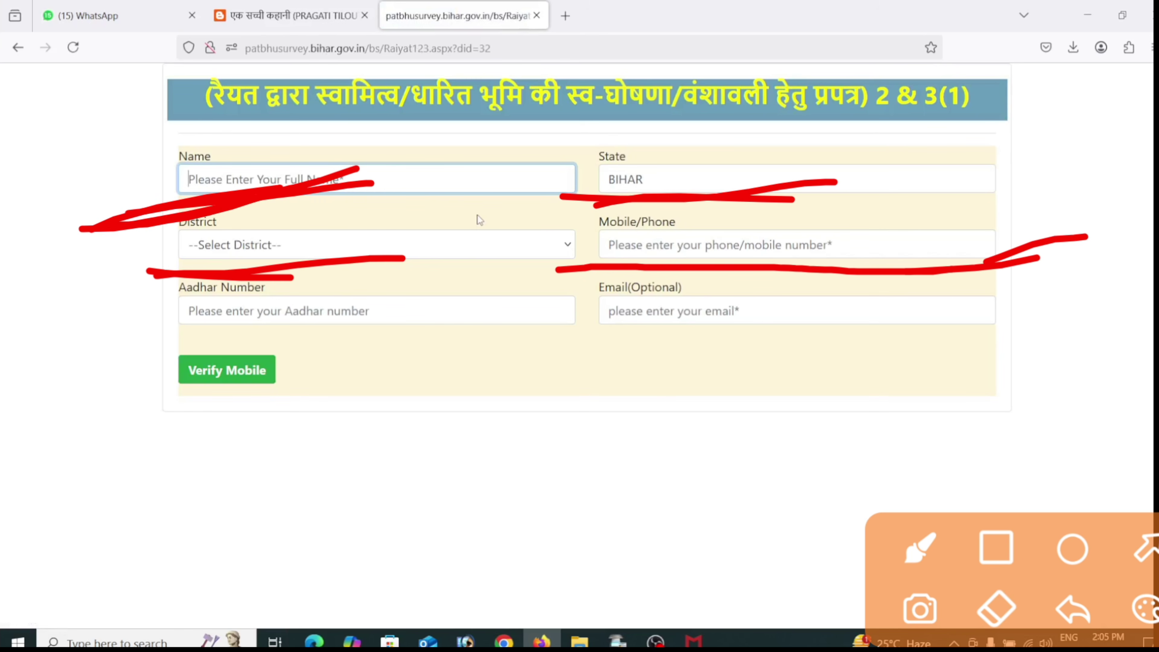
mouse_move(114, 337)
mouse_down()
mouse_move(215, 307)
mouse_move(69, 346)
mouse_up()
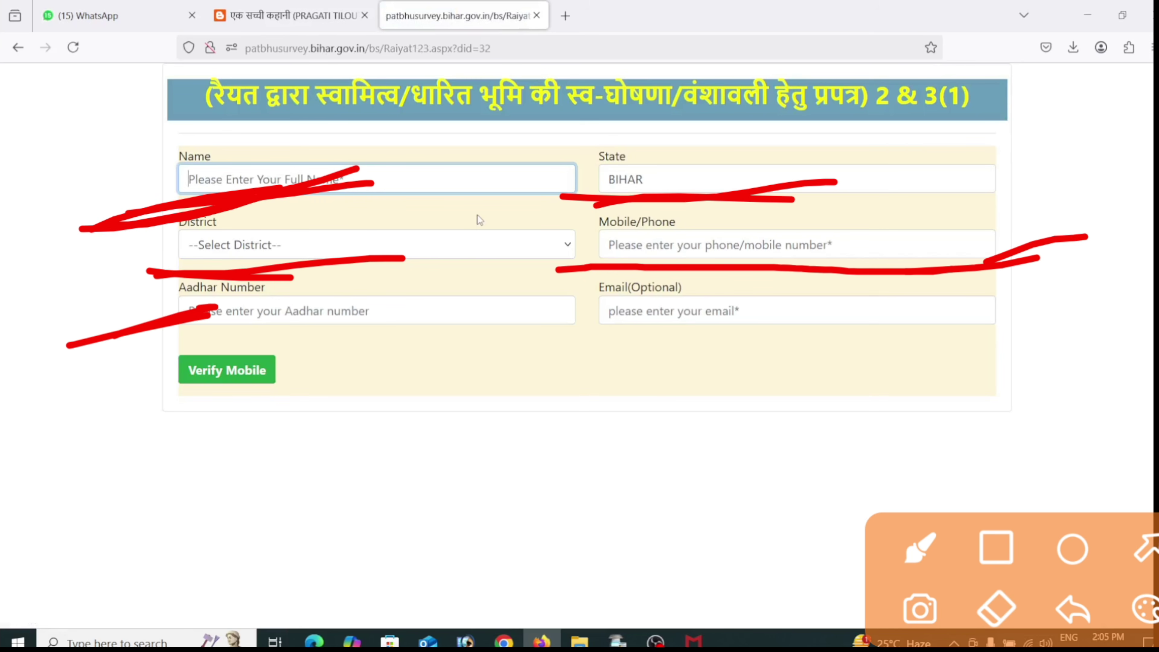
drag(592, 364, 893, 342)
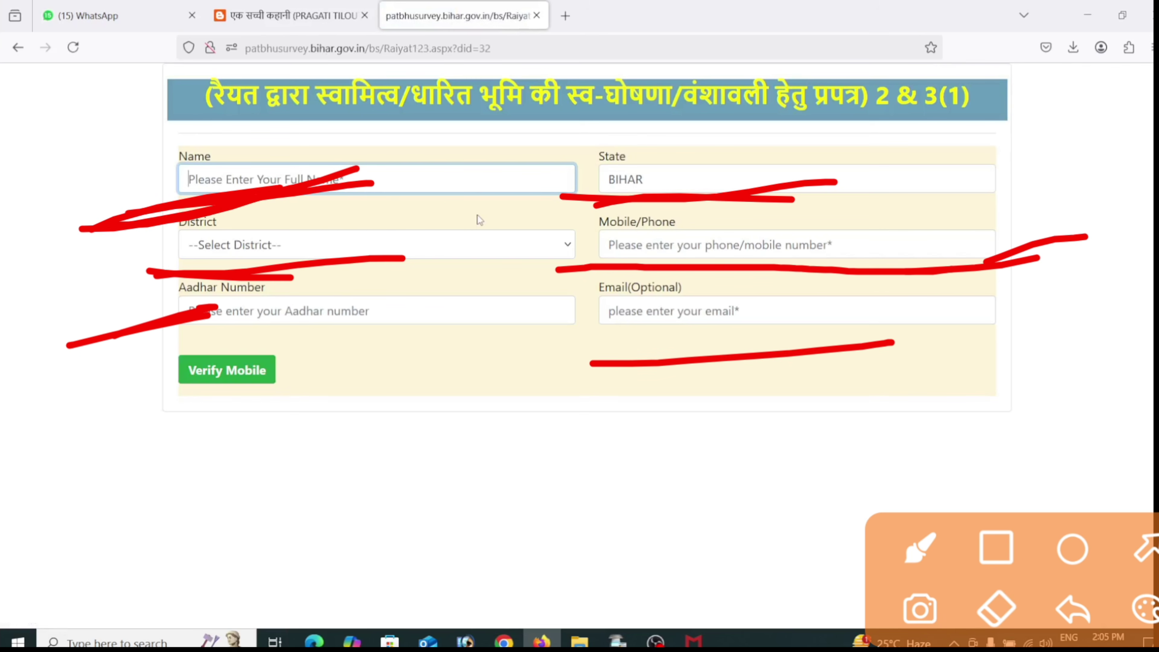
mouse_move(776, 356)
mouse_down()
mouse_move(960, 267)
mouse_move(1017, 265)
mouse_move(892, 361)
mouse_up()
mouse_move(209, 322)
mouse_down()
mouse_move(351, 384)
mouse_move(443, 401)
mouse_move(113, 390)
mouse_up()
drag(267, 429, 445, 359)
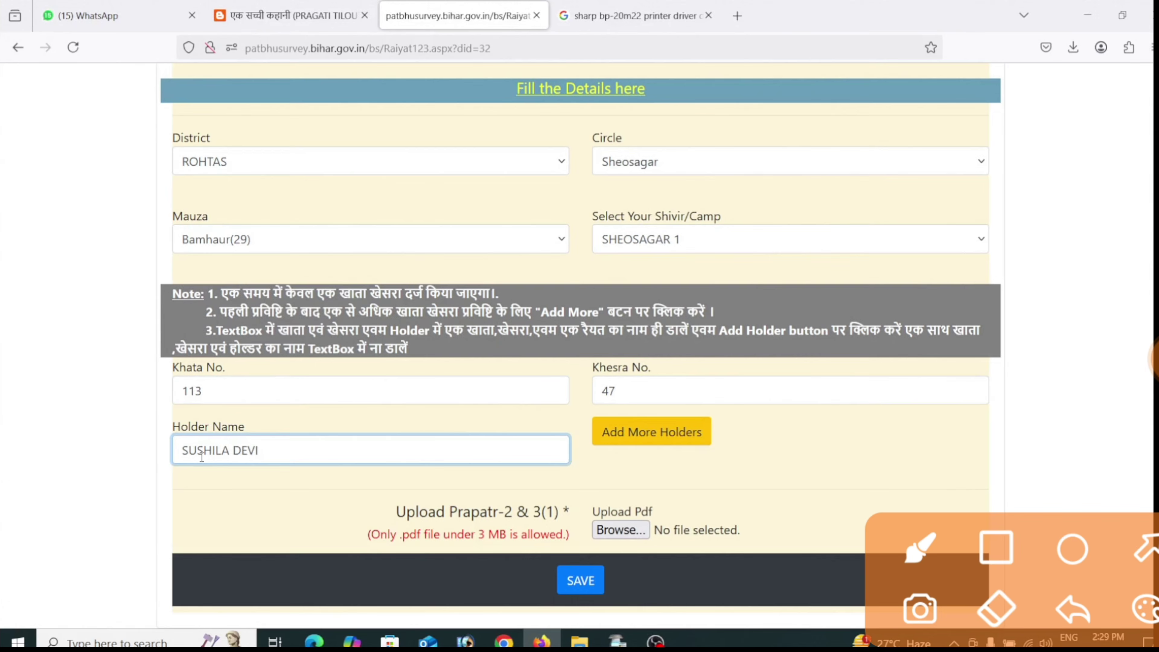
drag(445, 113, 706, 103)
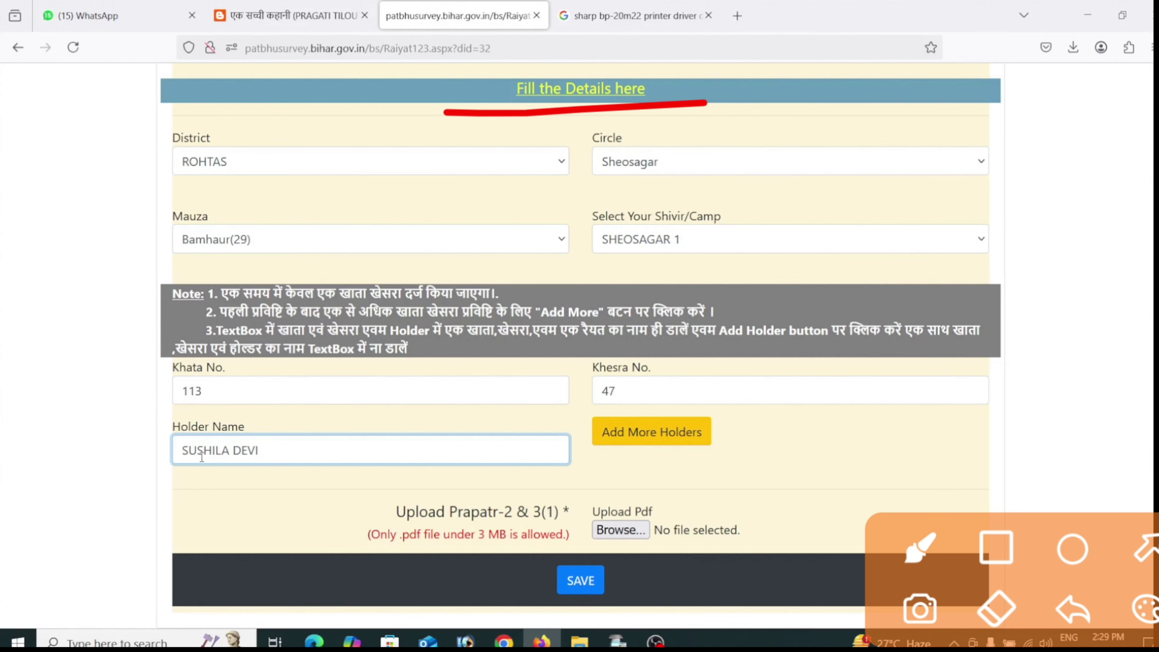
drag(223, 143, 62, 222)
drag(73, 238, 242, 139)
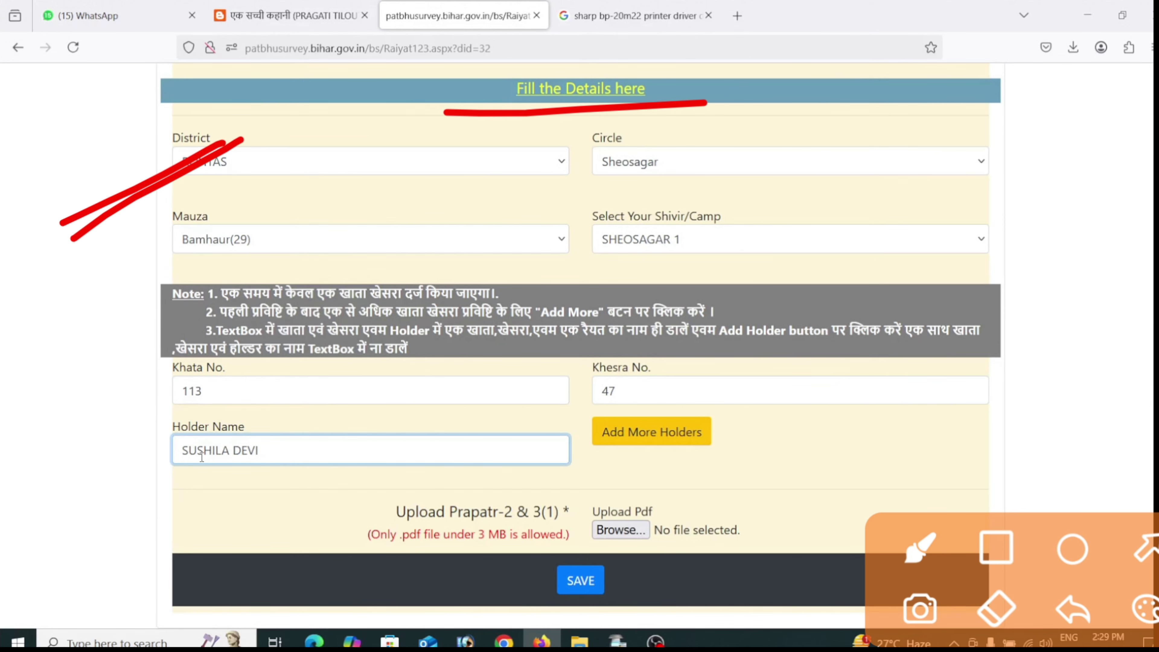
drag(652, 191, 878, 90)
drag(724, 185, 908, 97)
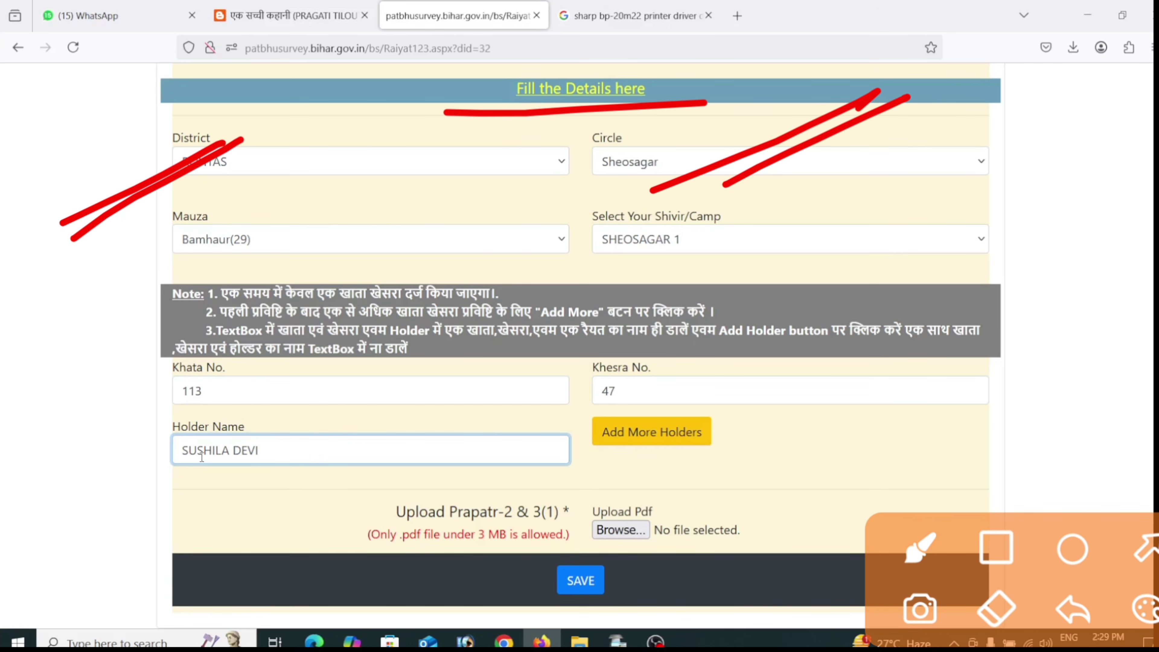
drag(830, 166, 1045, 84)
drag(890, 187, 1102, 125)
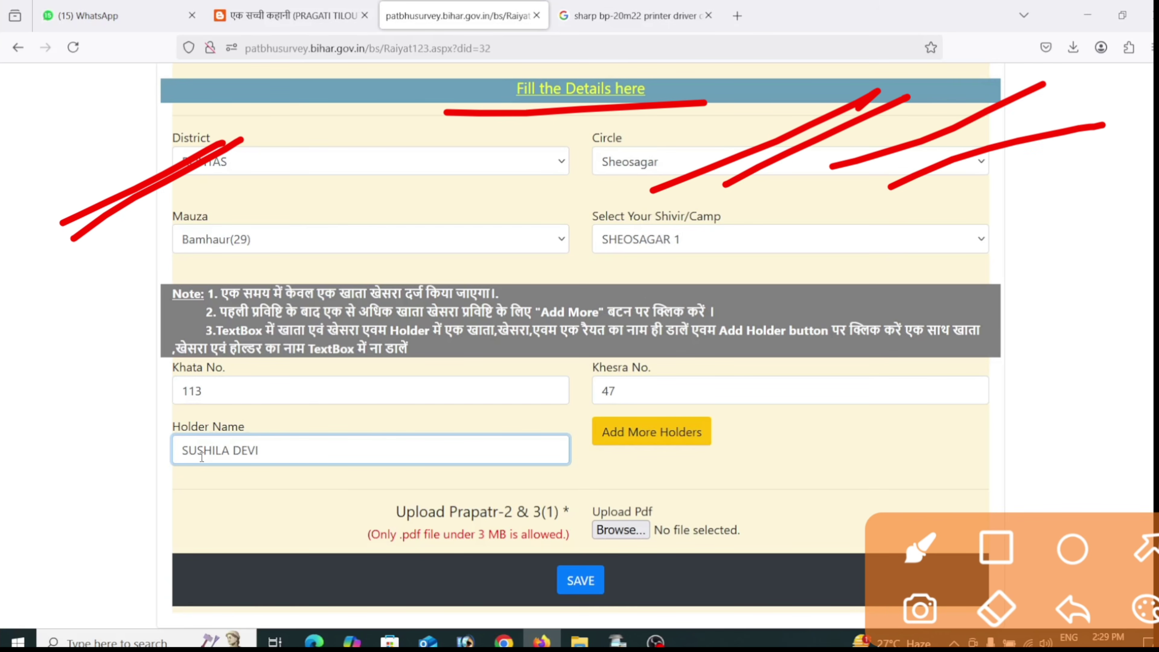
mouse_move(48, 309)
mouse_down()
mouse_move(236, 226)
mouse_move(128, 267)
mouse_move(235, 201)
mouse_up()
drag(83, 305, 263, 211)
key(Escape)
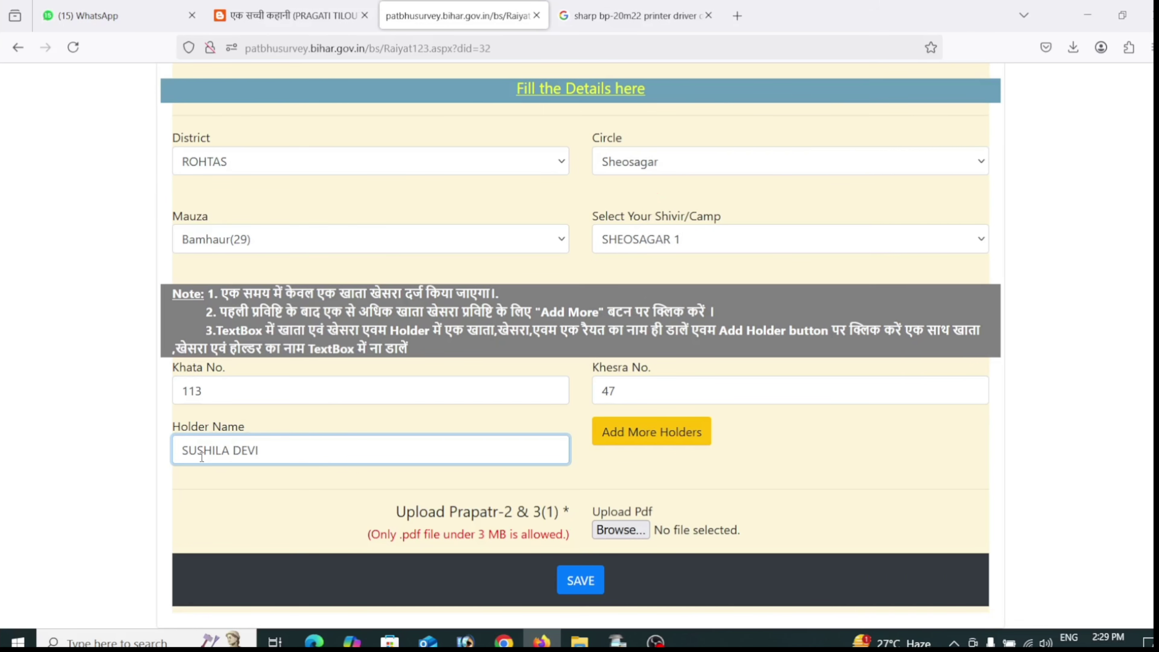
key(ctrl+2)
mouse_move(577, 264)
mouse_down()
mouse_move(1059, 235)
mouse_move(590, 201)
mouse_move(673, 277)
mouse_up()
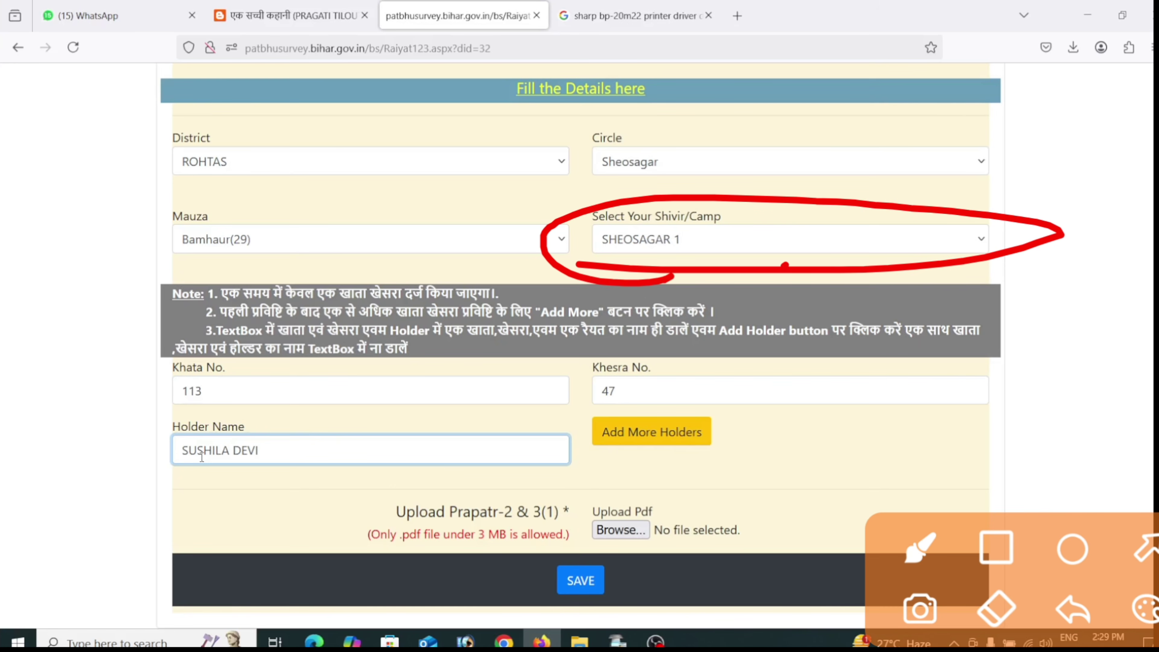
drag(780, 266, 943, 200)
drag(839, 273, 1075, 185)
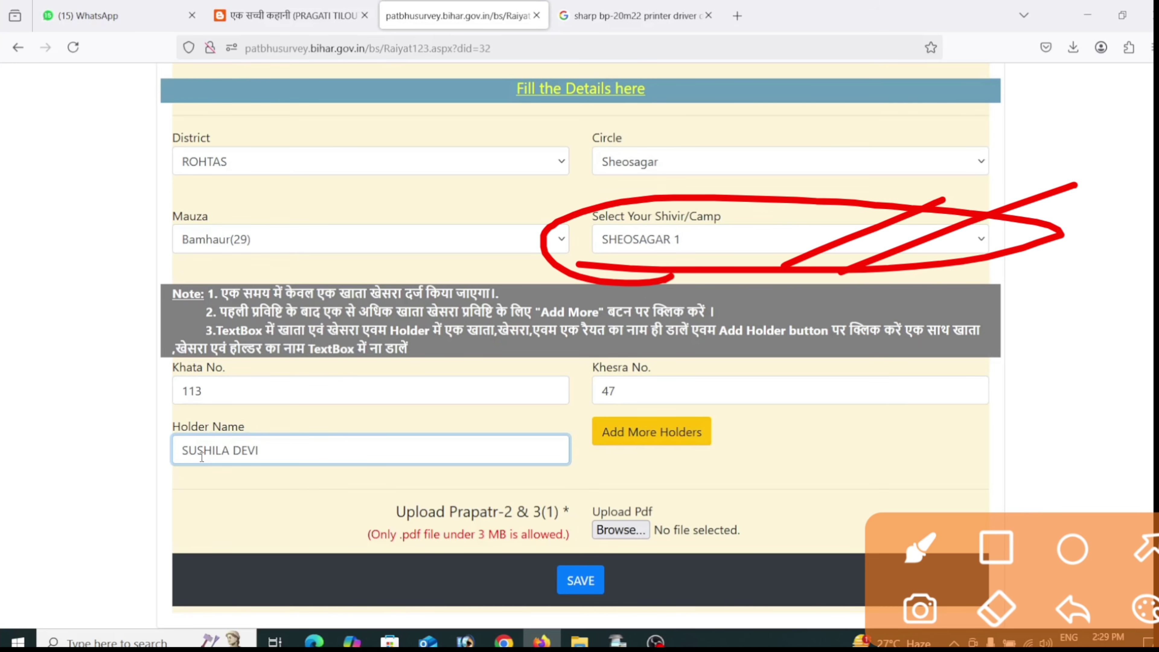
mouse_move(72, 424)
mouse_down()
mouse_move(136, 401)
mouse_move(135, 417)
mouse_up()
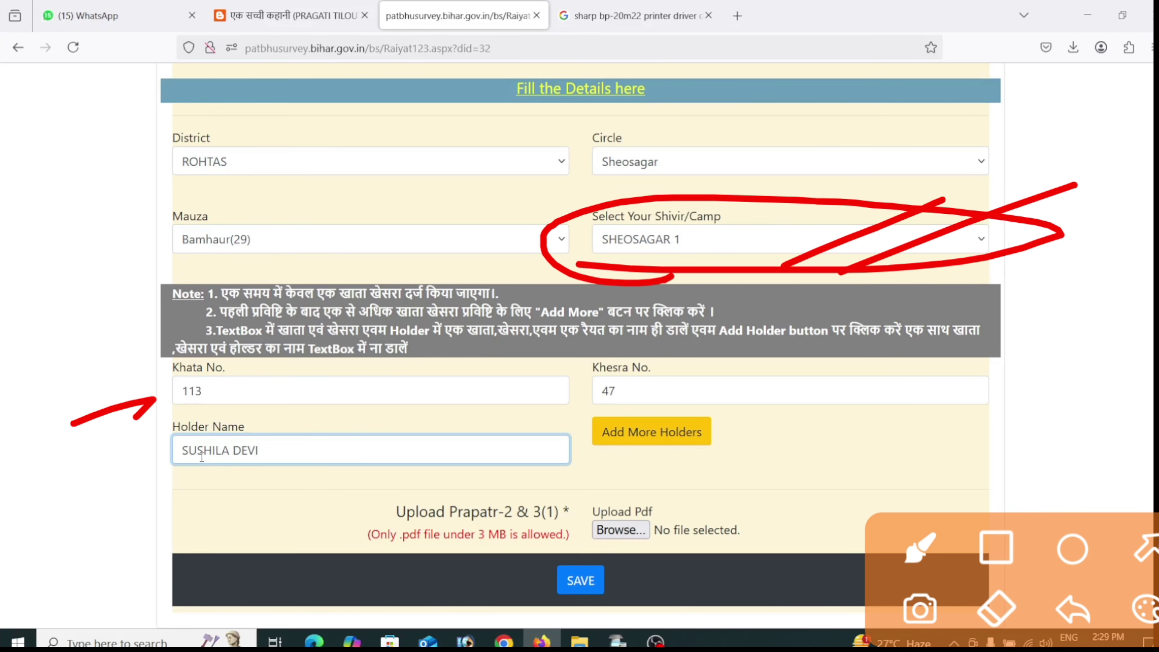
mouse_move(50, 455)
mouse_down()
mouse_move(160, 400)
mouse_move(136, 406)
mouse_up()
drag(788, 410, 949, 358)
drag(776, 441, 964, 368)
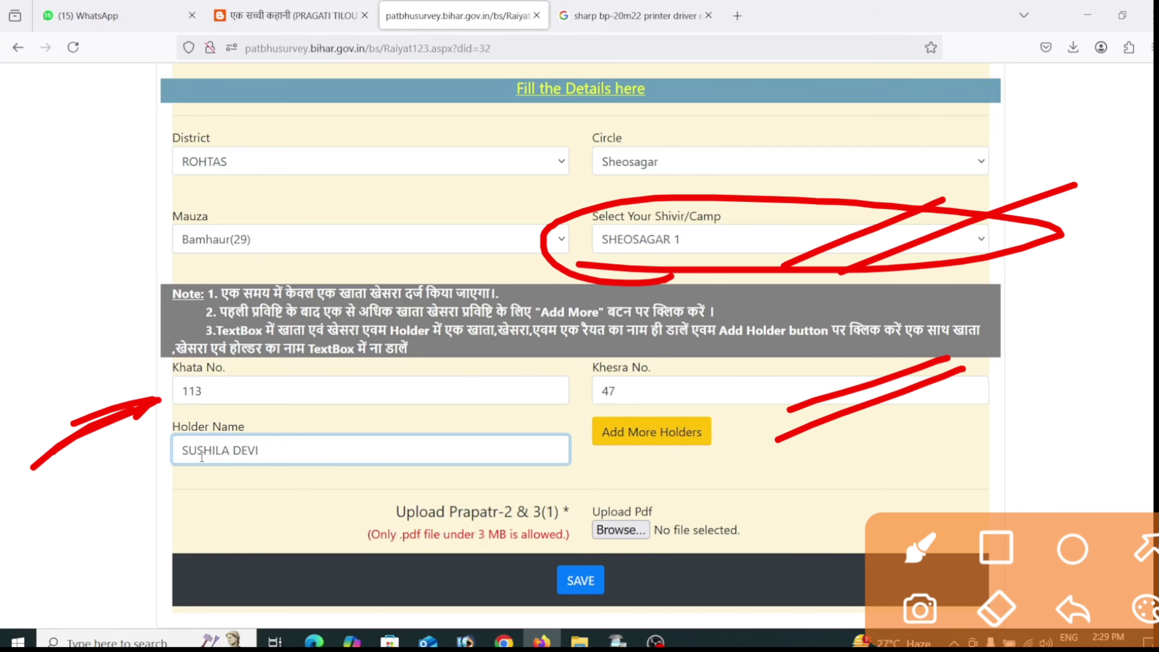
drag(351, 419, 447, 394)
mouse_move(779, 431)
mouse_down()
mouse_move(982, 352)
mouse_move(933, 367)
mouse_up()
drag(117, 503, 387, 474)
drag(73, 512, 391, 486)
drag(109, 485, 276, 475)
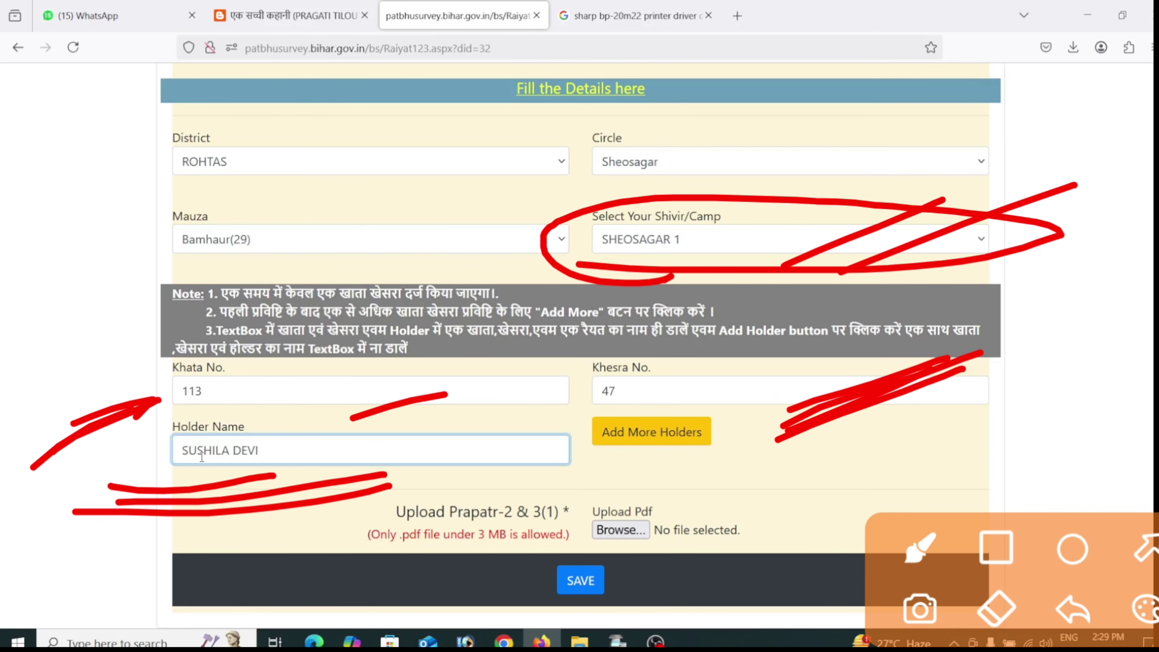
drag(171, 510, 312, 466)
drag(155, 532, 362, 455)
mouse_move(772, 442)
mouse_down()
mouse_move(545, 423)
mouse_move(798, 473)
mouse_move(632, 409)
mouse_up()
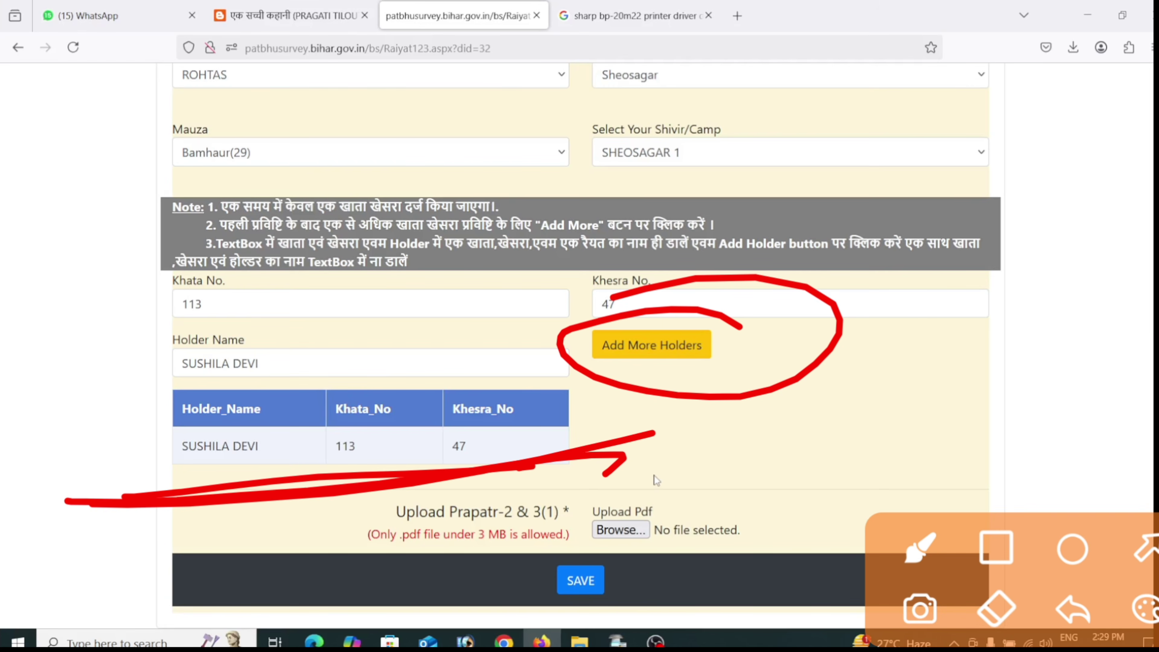
mouse_move(737, 509)
mouse_down()
mouse_move(315, 515)
mouse_move(823, 546)
mouse_move(650, 450)
mouse_up()
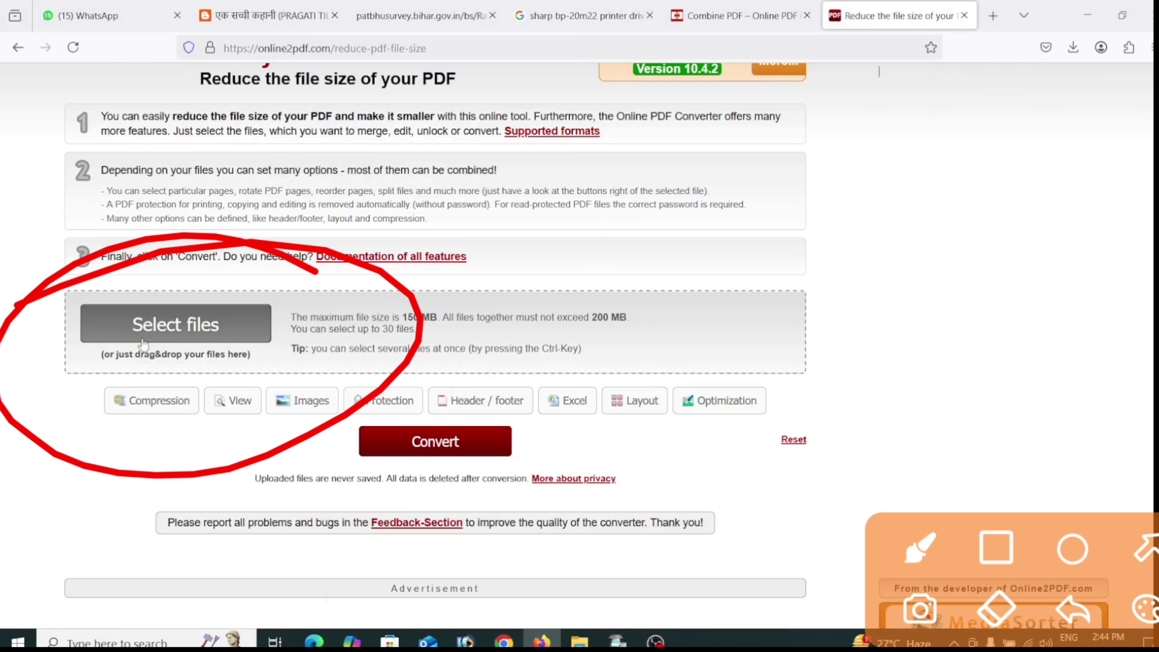
- Load combinepdf.pdf into Online2PDF's file size reducer and convert it with image quality 3, 150 dpi and colour
click(143, 343)
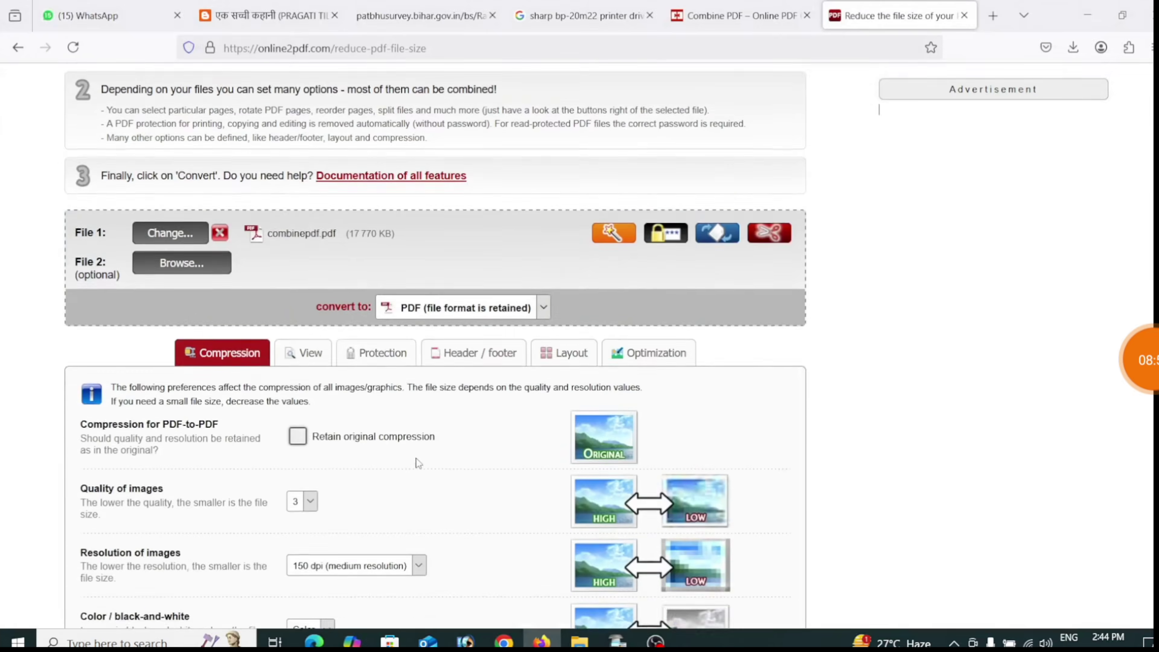
scroll(469, 560, down, 5)
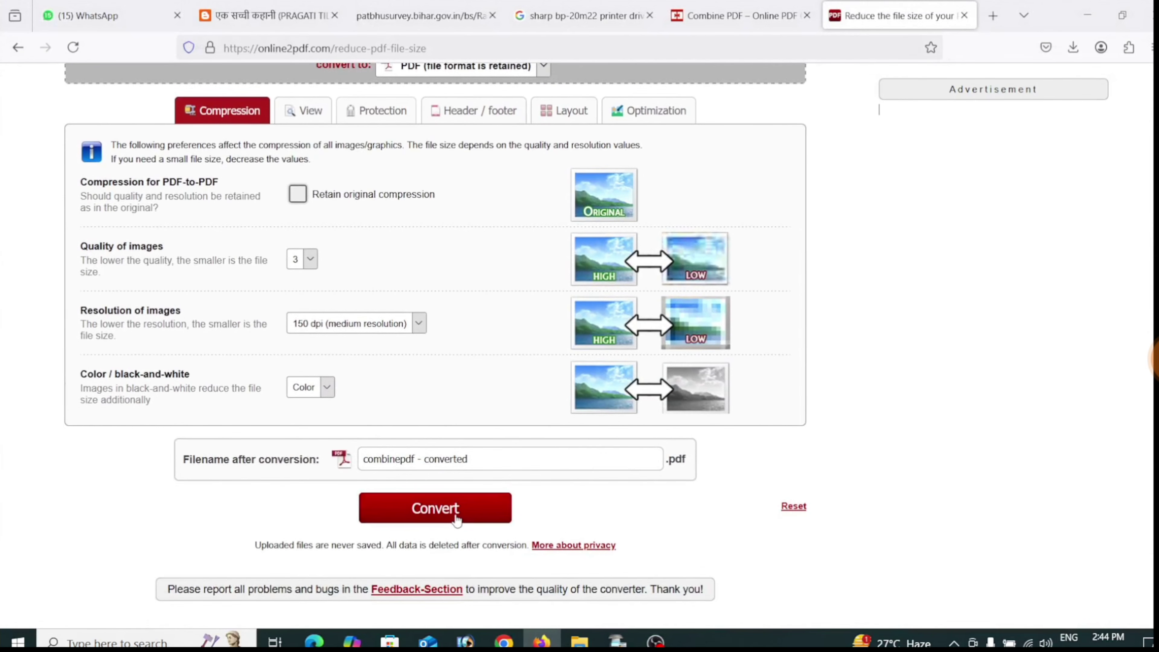
click(456, 519)
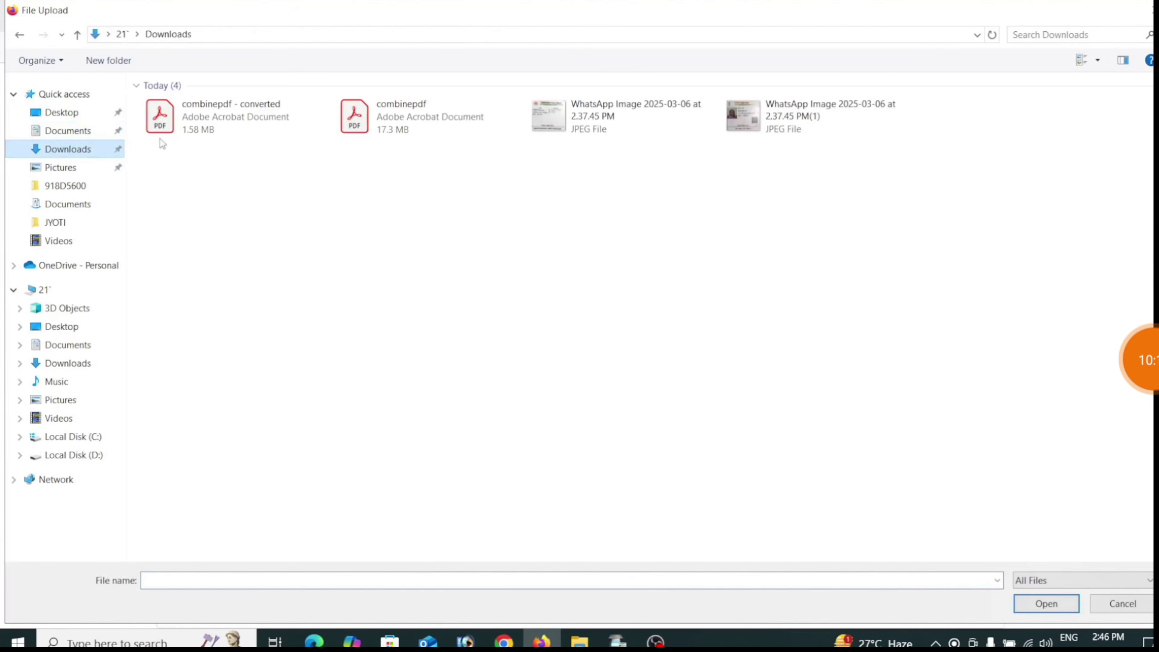
mouse_move(322, 173)
mouse_down()
mouse_move(503, 150)
mouse_move(312, 184)
mouse_up()
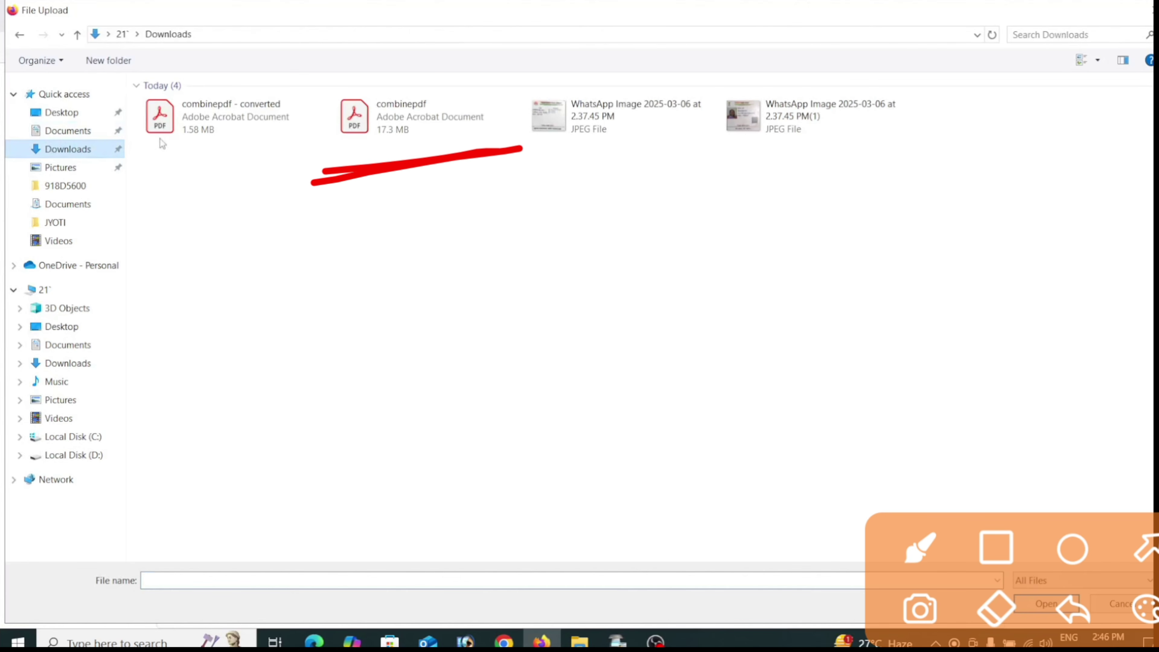
mouse_move(151, 158)
mouse_down()
mouse_move(296, 146)
mouse_move(152, 188)
mouse_up()
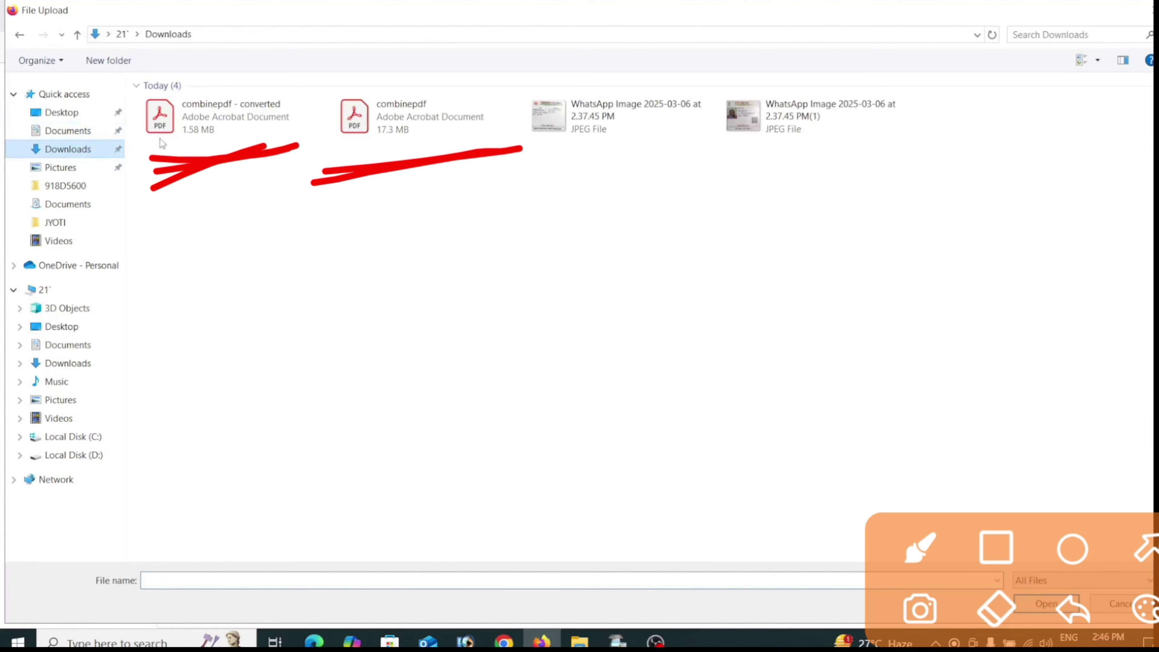
- Attach combinepdf - converted.pdf as the PDF upload for Prapatr-2 & 3(1)
mouse_move(209, 94)
mouse_down()
mouse_move(122, 153)
mouse_move(84, 137)
mouse_up()
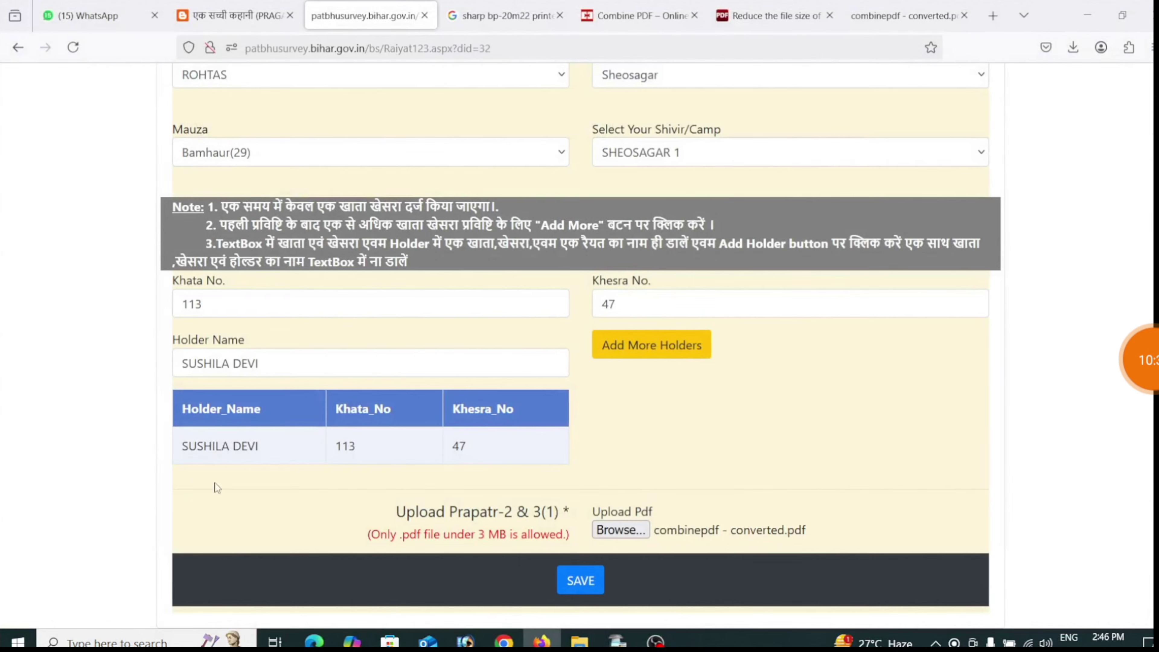
click(1139, 360)
mouse_move(744, 497)
mouse_down()
mouse_move(577, 525)
mouse_move(664, 445)
mouse_move(680, 457)
mouse_up()
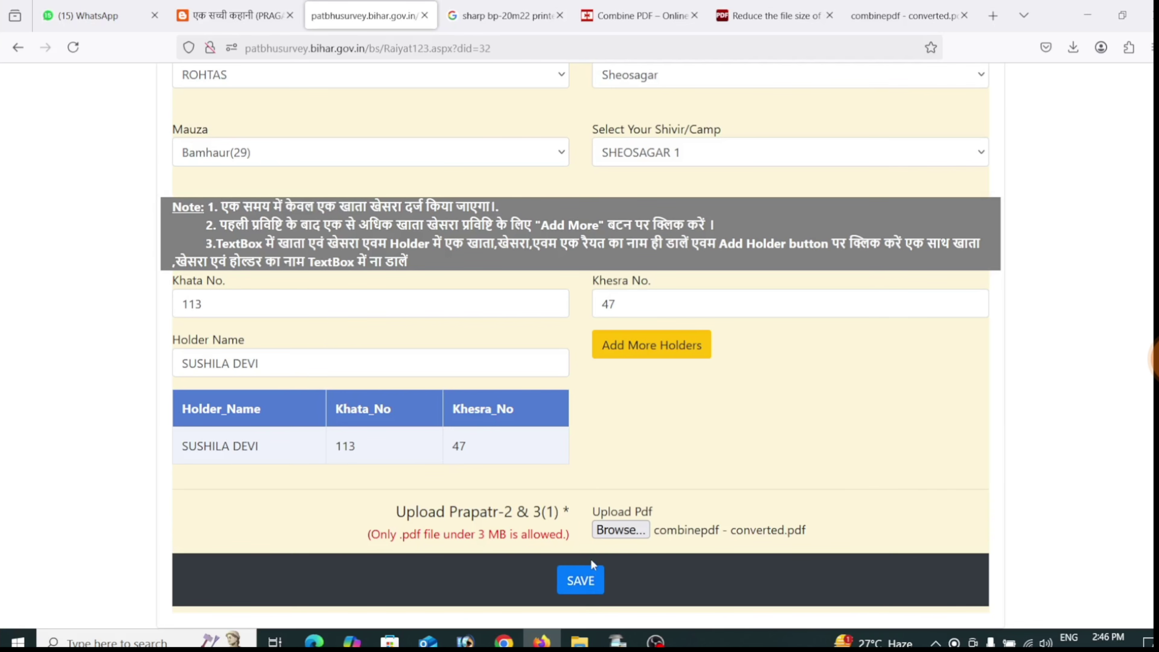
- Save the completed self-declaration form and acknowledge the confirmation message to reach the receipt
click(586, 582)
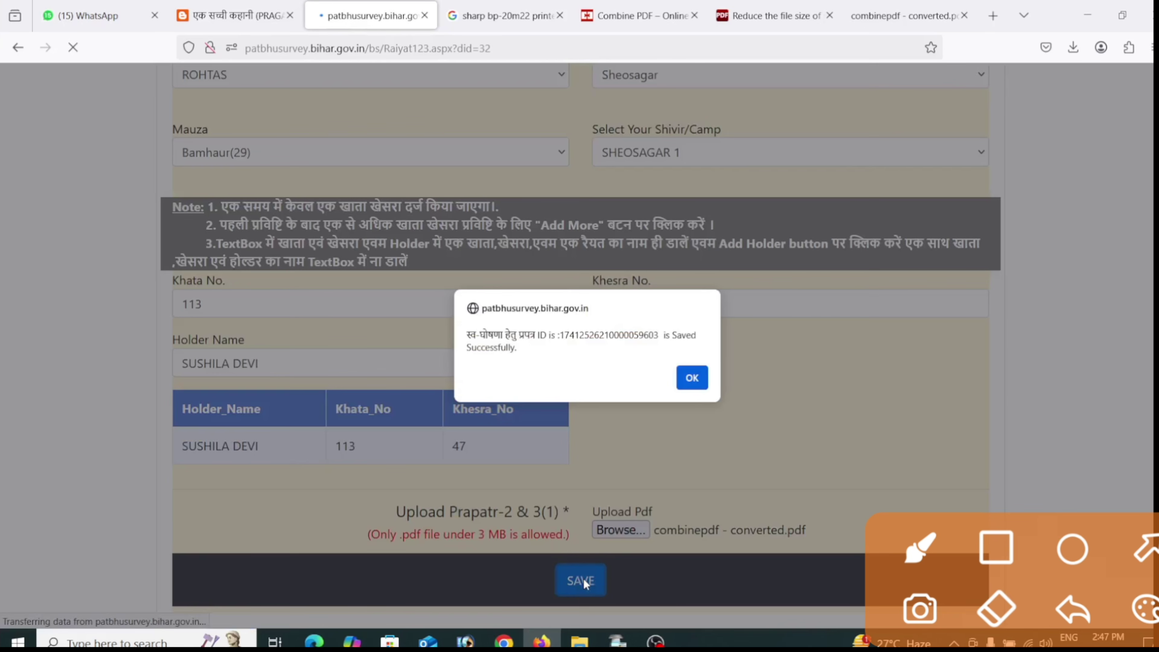
mouse_move(730, 301)
mouse_down()
mouse_move(620, 293)
mouse_move(571, 378)
mouse_move(461, 324)
mouse_up()
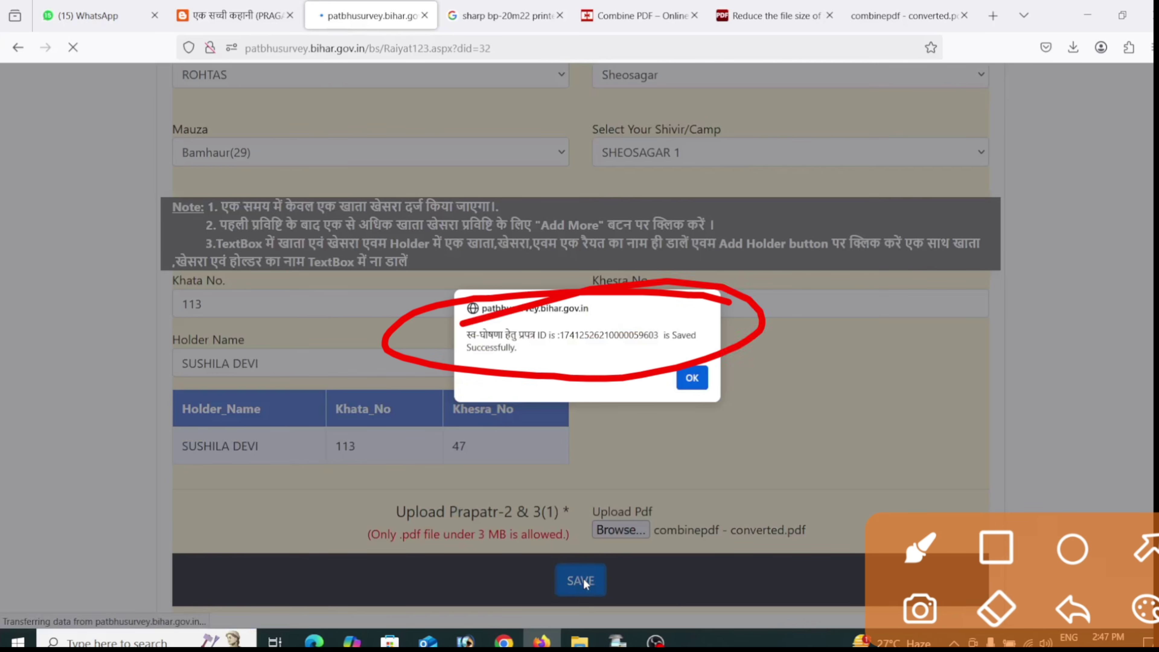
drag(748, 245, 626, 314)
triple_click(509, 346)
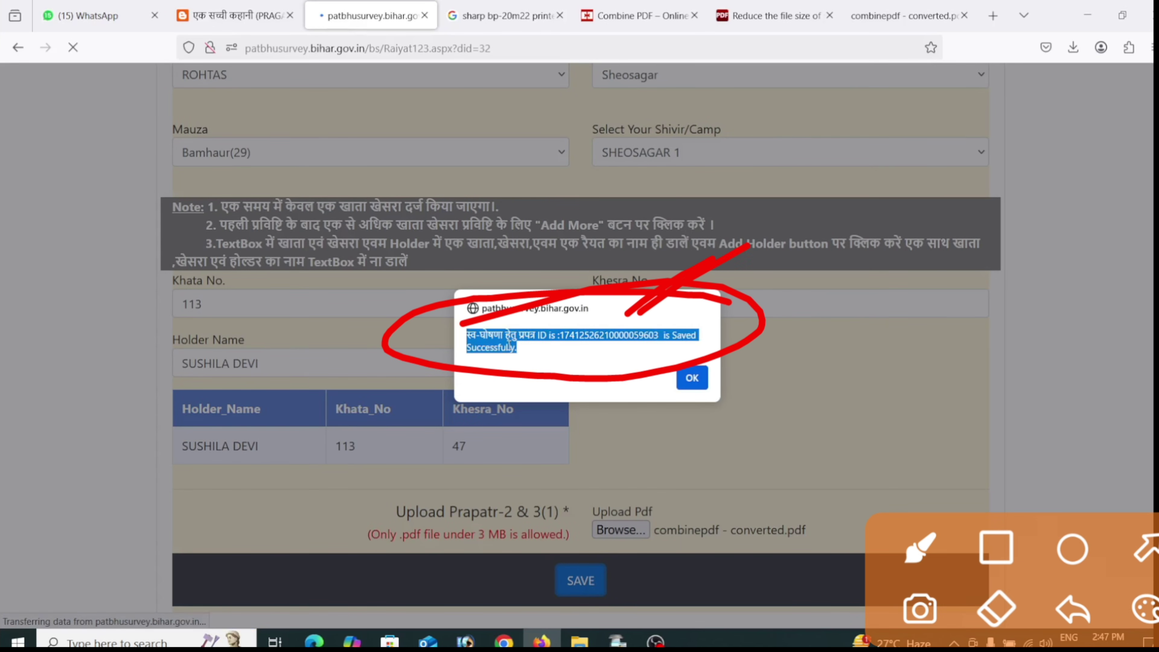
click(692, 378)
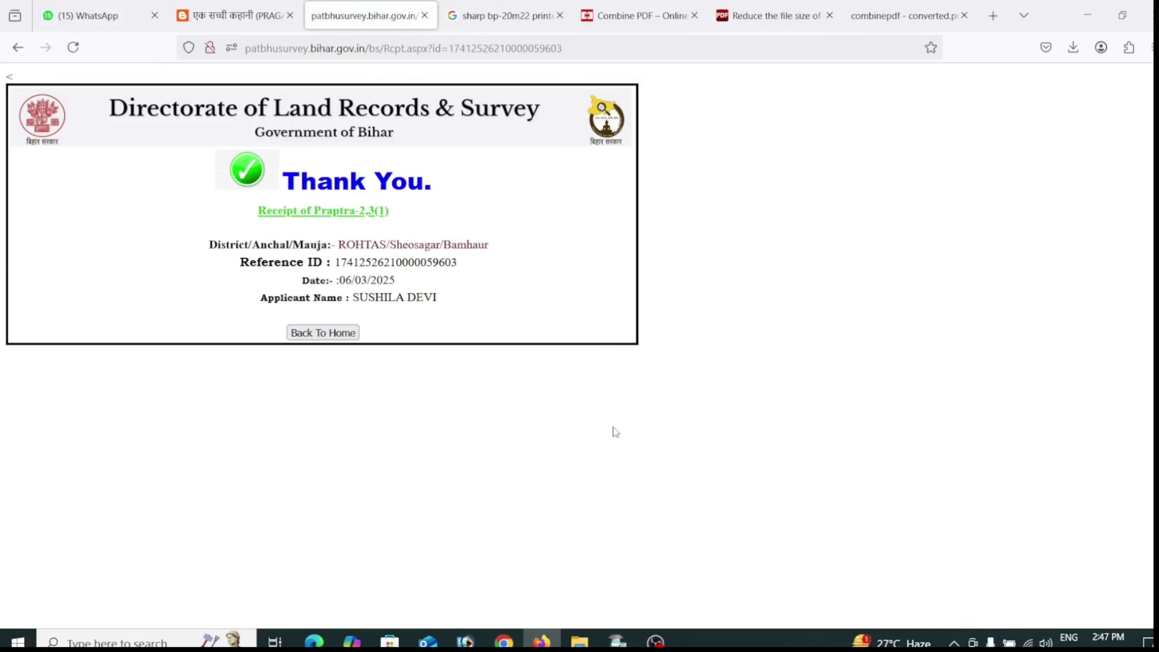
mouse_move(116, 161)
mouse_down()
mouse_move(557, 124)
mouse_move(155, 143)
mouse_up()
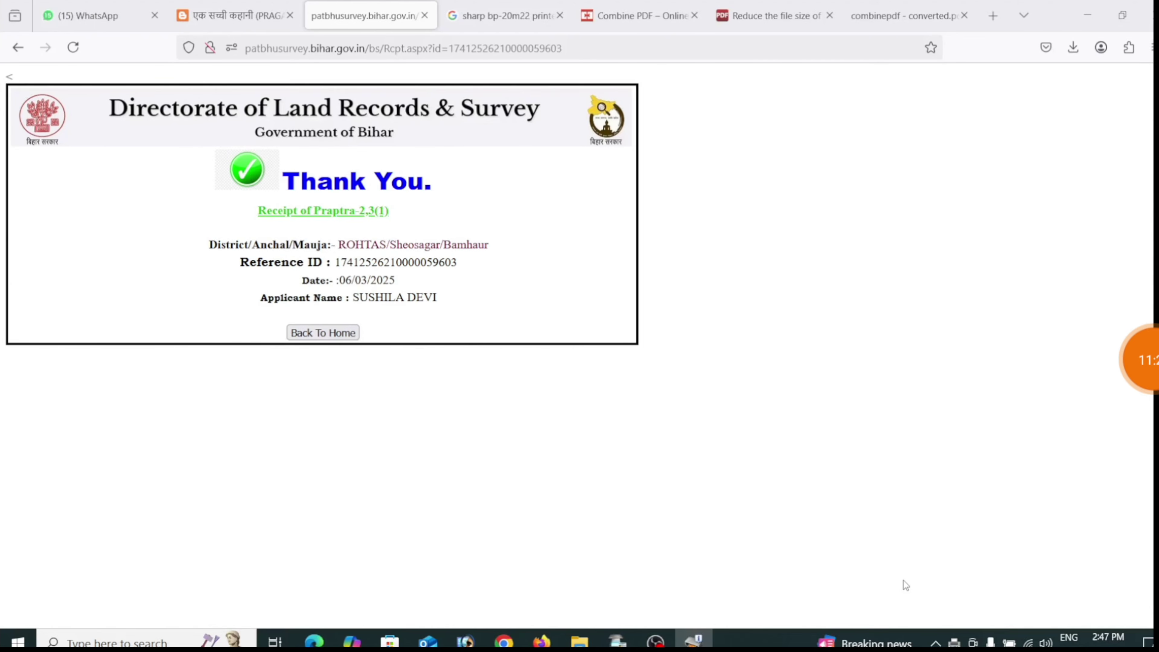
drag(516, 261, 712, 191)
drag(502, 353, 804, 202)
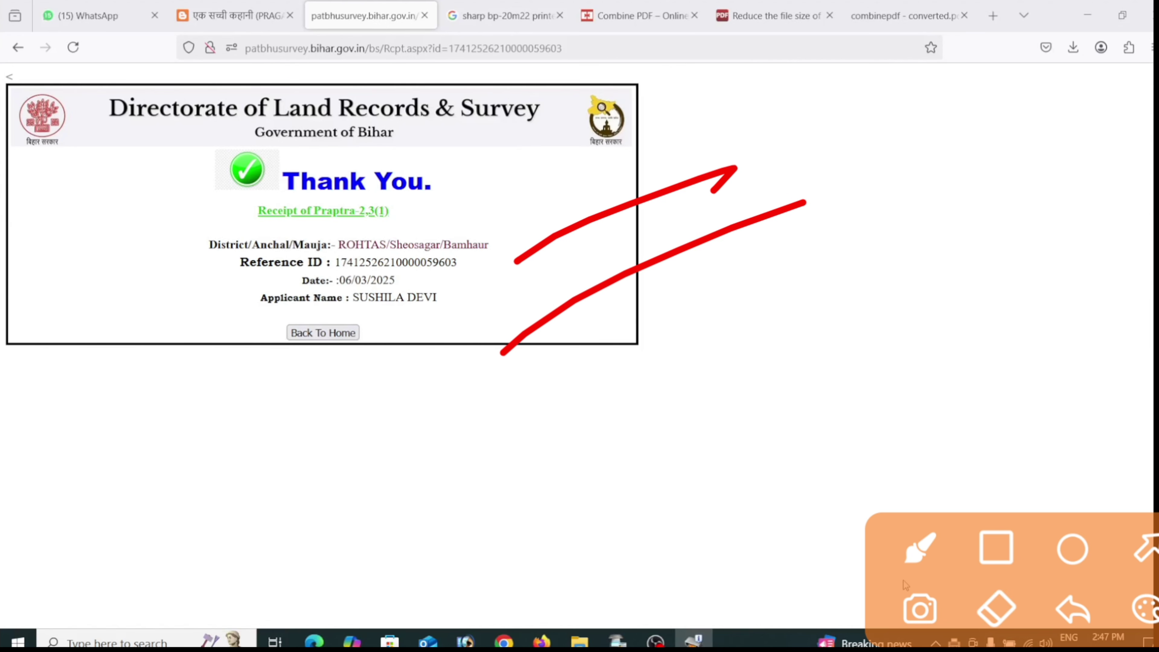
drag(528, 166, 686, 93)
drag(492, 128, 637, 56)
drag(566, 399, 693, 314)
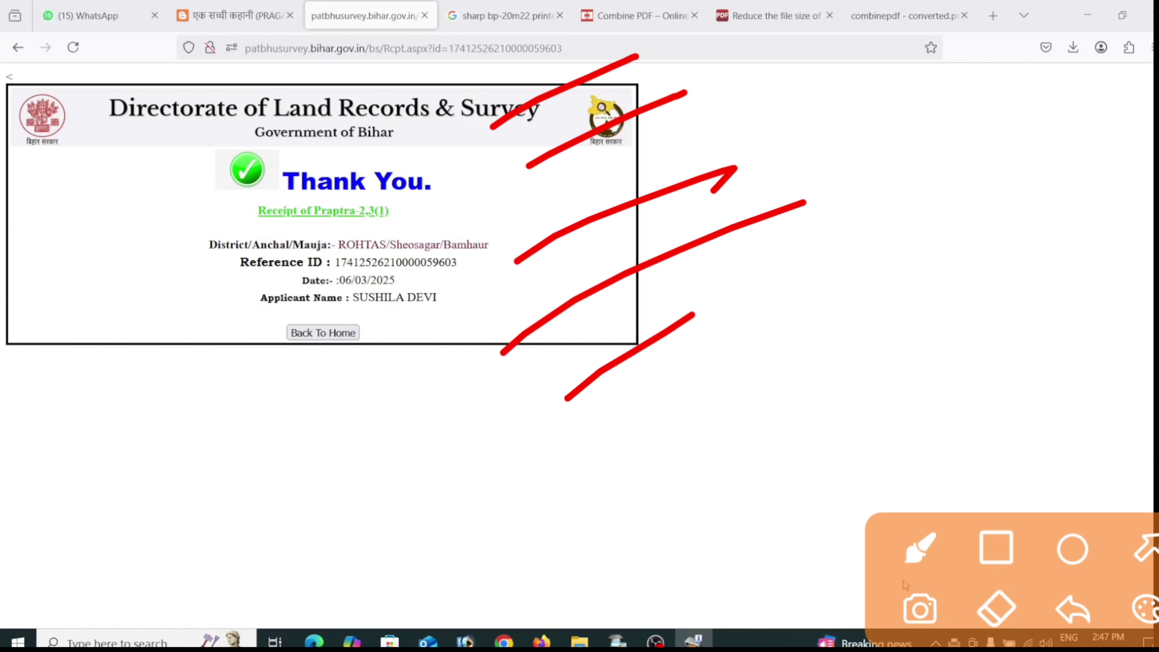